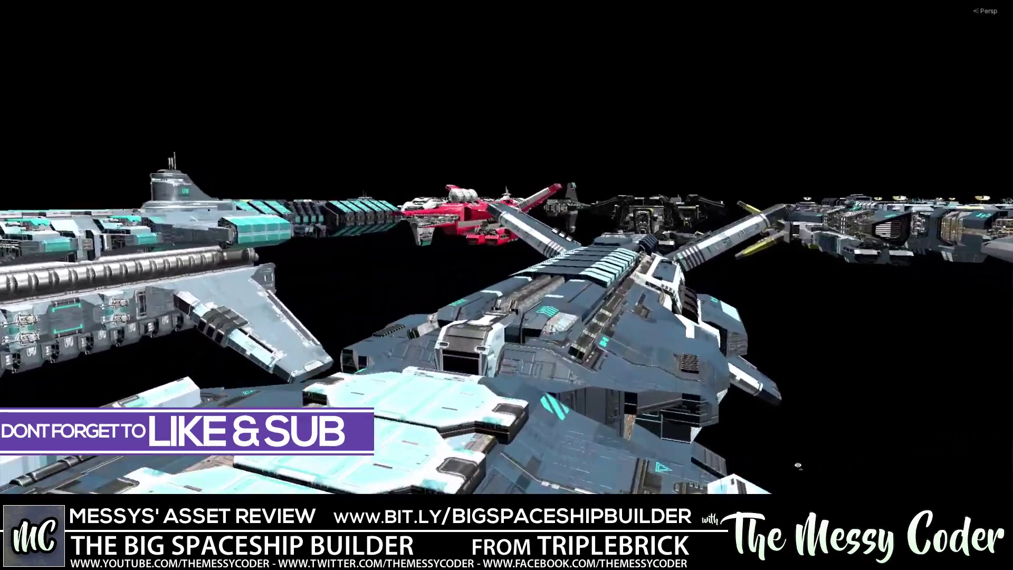
Inspect the fleet of assembled demo spaceships from several angles across the scene.
{"action": "right_click_drag", "start_coordinate": [798, 465], "coordinate": [785, 454]}
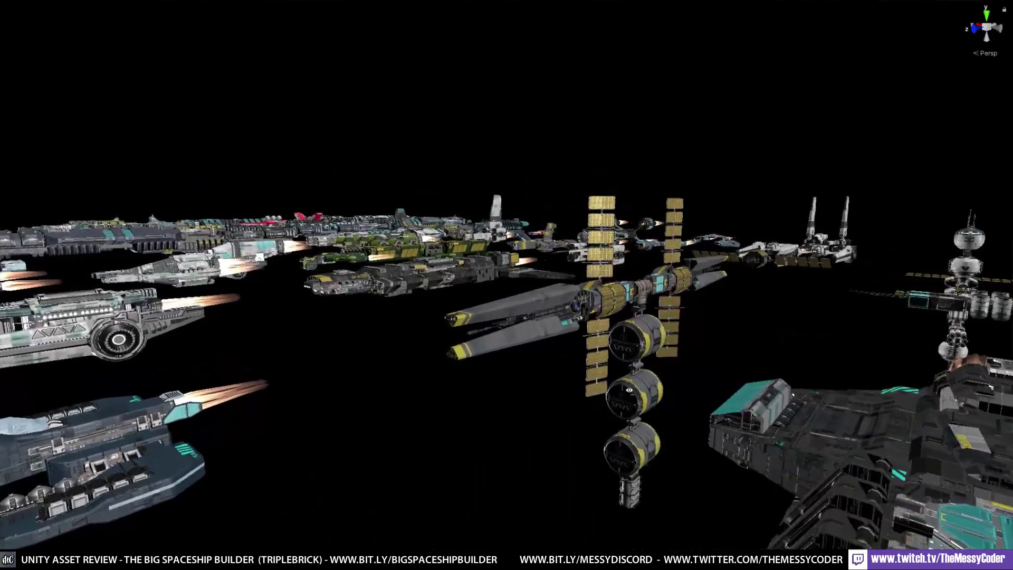
{"action": "right_click_drag", "start_coordinate": [629, 390], "coordinate": [797, 390]}
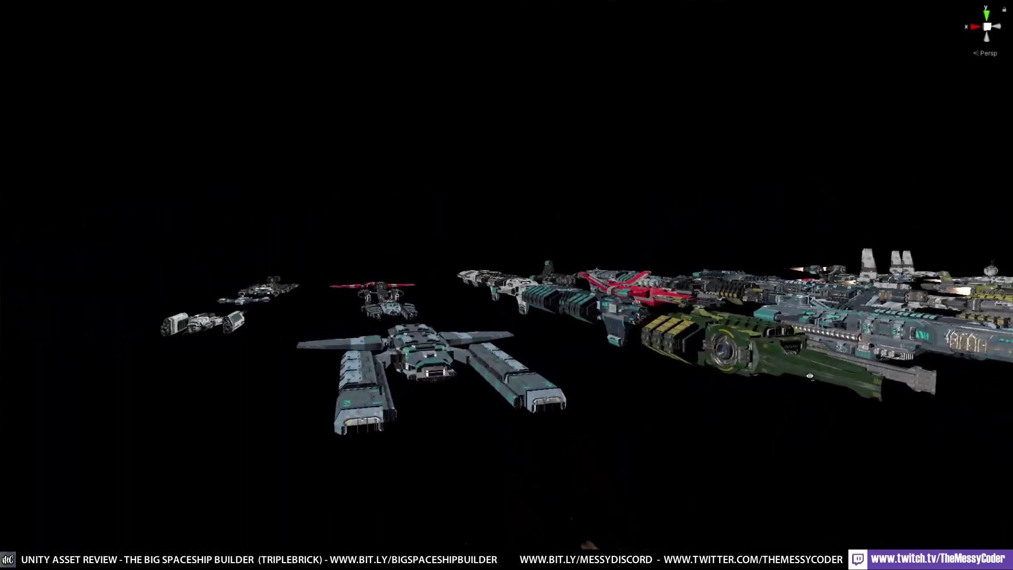
{"action": "right_click_drag", "start_coordinate": [797, 391], "coordinate": [972, 360]}
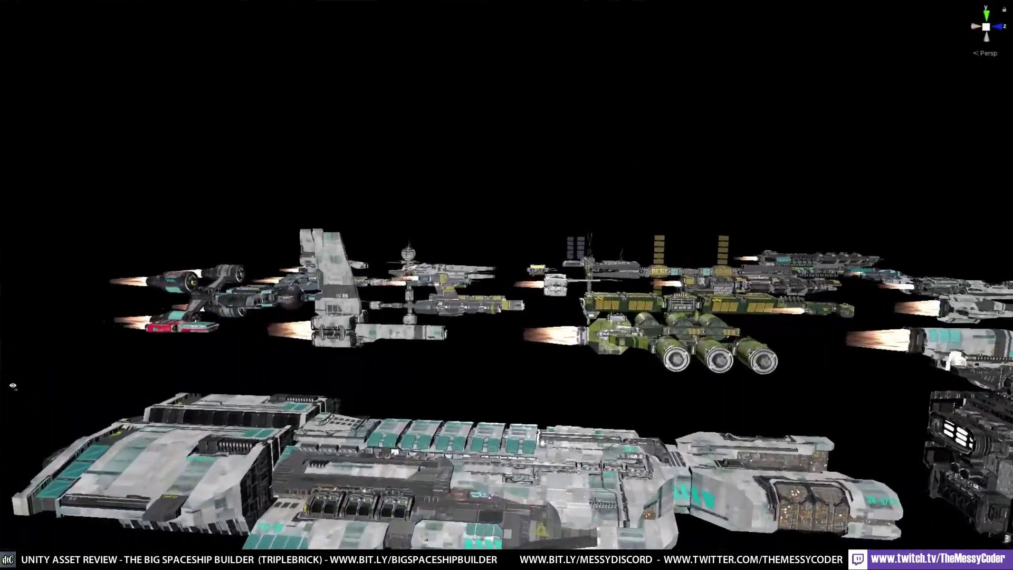
{"action": "right_click_drag", "start_coordinate": [13, 385], "coordinate": [222, 378]}
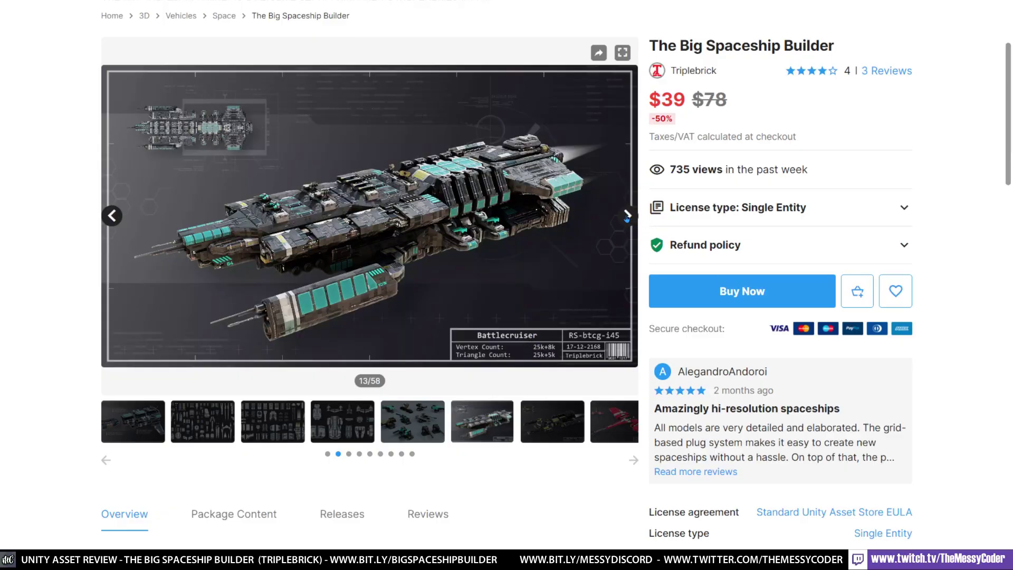
Browse the ship images in The Big Spaceship Builder gallery on the Unity Asset Store page.
{"action": "left_click", "coordinate": [627, 216]}
{"action": "left_click", "coordinate": [627, 215]}
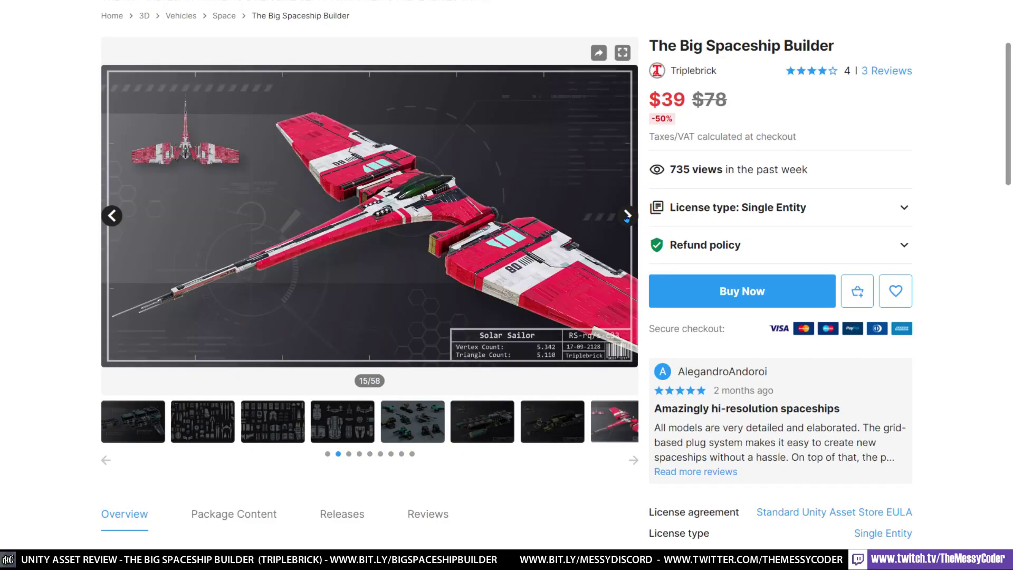
{"action": "left_click", "coordinate": [626, 216]}
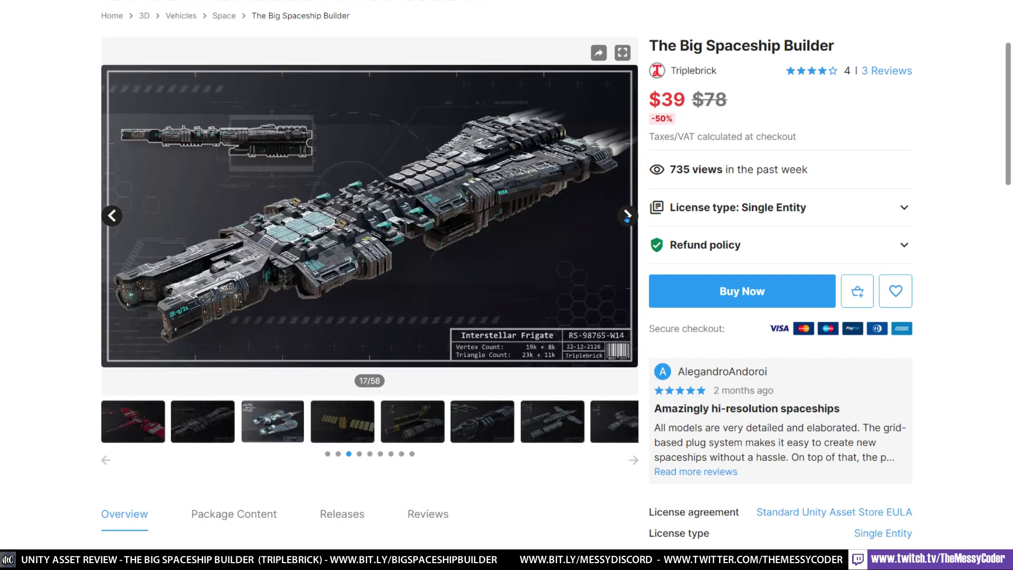
{"action": "left_click", "coordinate": [627, 216]}
{"action": "left_click", "coordinate": [627, 216]}
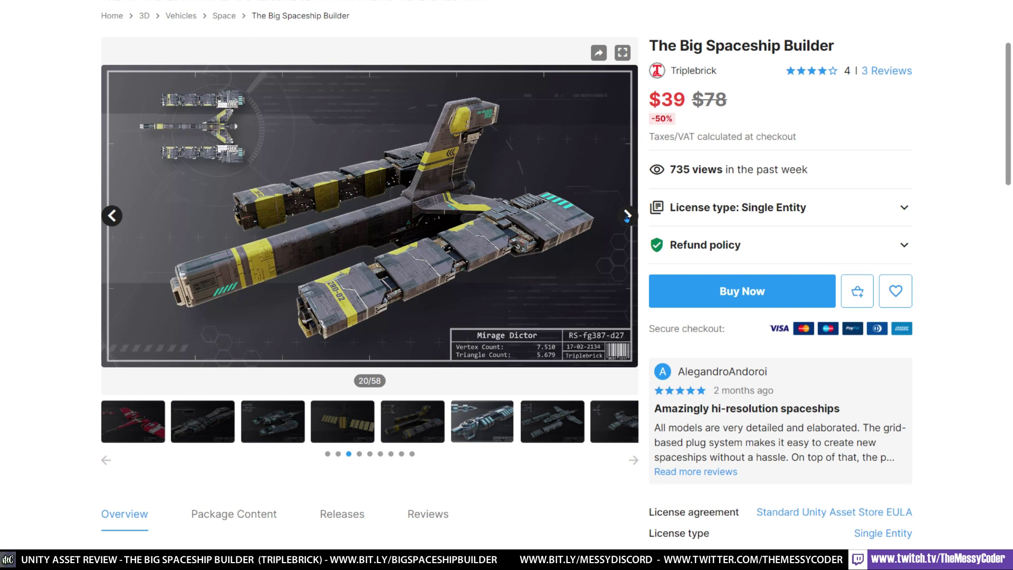
{"action": "left_click", "coordinate": [626, 215]}
{"action": "left_click", "coordinate": [626, 216]}
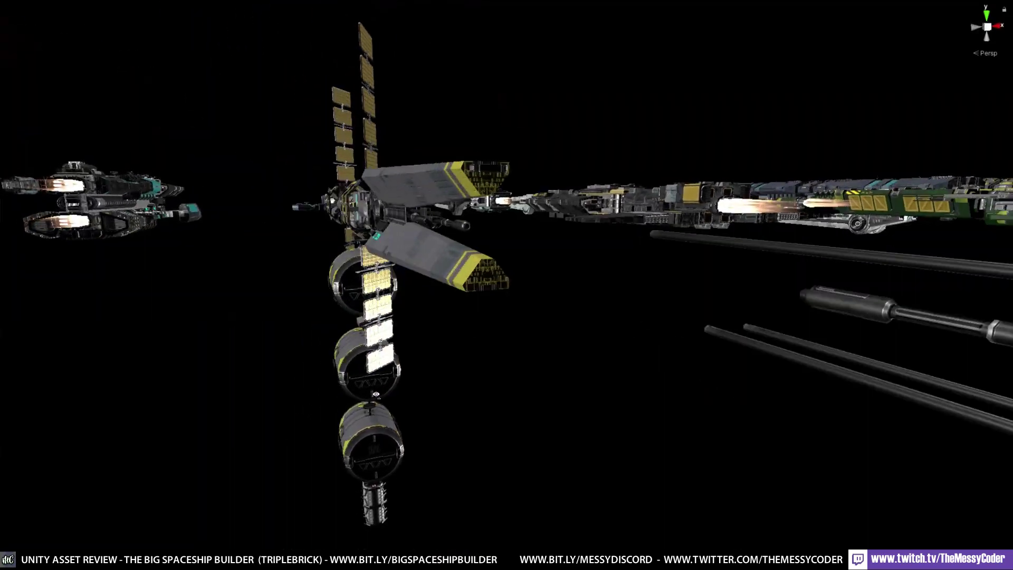
Select the wing connector between the white ship's main hull and side pod and shift it along the hull.
{"action": "right_click_drag", "start_coordinate": [376, 394], "coordinate": [855, 393]}
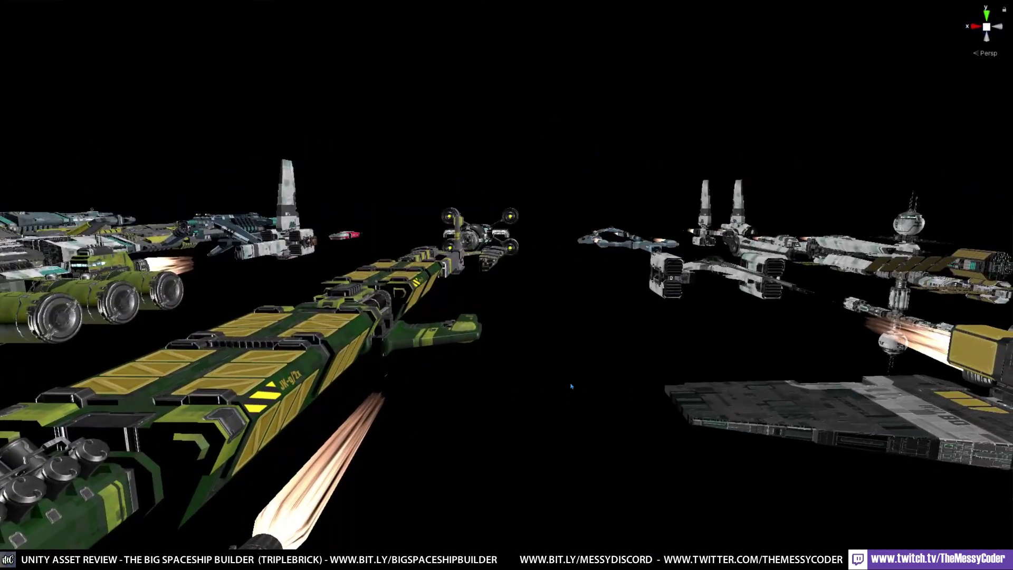
{"action": "right_click_drag", "start_coordinate": [572, 386], "coordinate": [546, 366]}
{"action": "key", "text": "d"}
{"action": "key", "text": "w"}
{"action": "left_click", "coordinate": [579, 418]}
{"action": "middle_click_drag", "start_coordinate": [512, 350], "coordinate": [439, 356]}
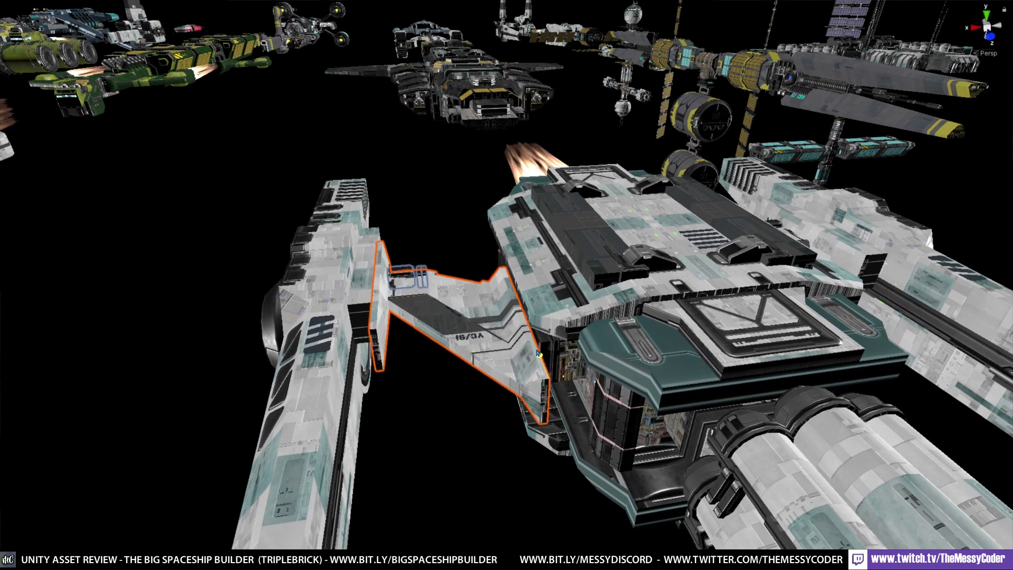
{"action": "left_click_drag", "start_coordinate": [537, 352], "coordinate": [540, 383]}
{"action": "left_click_drag", "start_coordinate": [547, 419], "coordinate": [510, 327]}
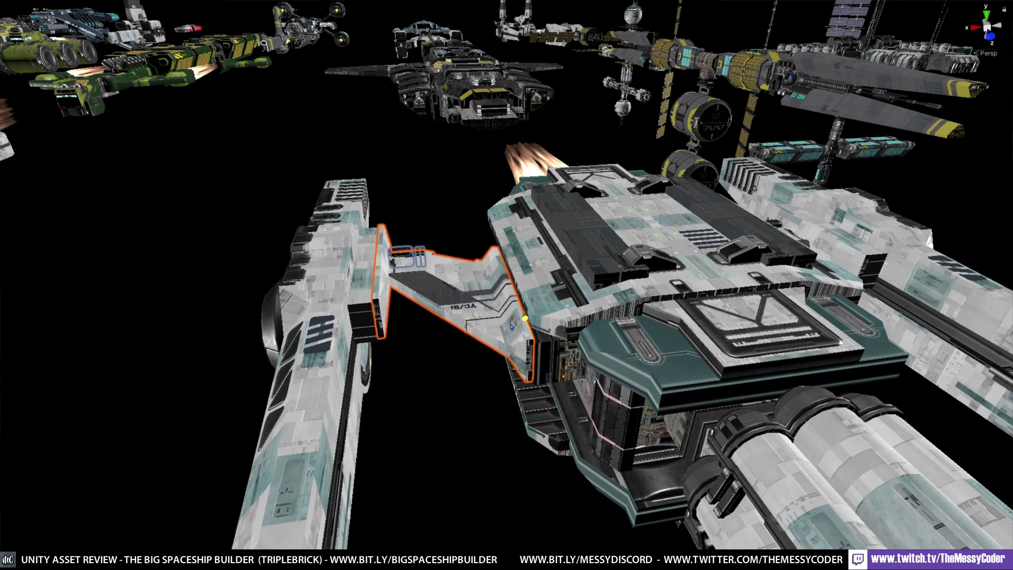
Move the wing connector away from the main hull so that it overlaps the side pod.
{"action": "scroll", "coordinate": [520, 336], "scroll_direction": "up", "scroll_amount": 3}
{"action": "middle_click_drag", "start_coordinate": [547, 422], "coordinate": [550, 396]}
{"action": "scroll", "coordinate": [550, 396], "scroll_direction": "up", "scroll_amount": 3}
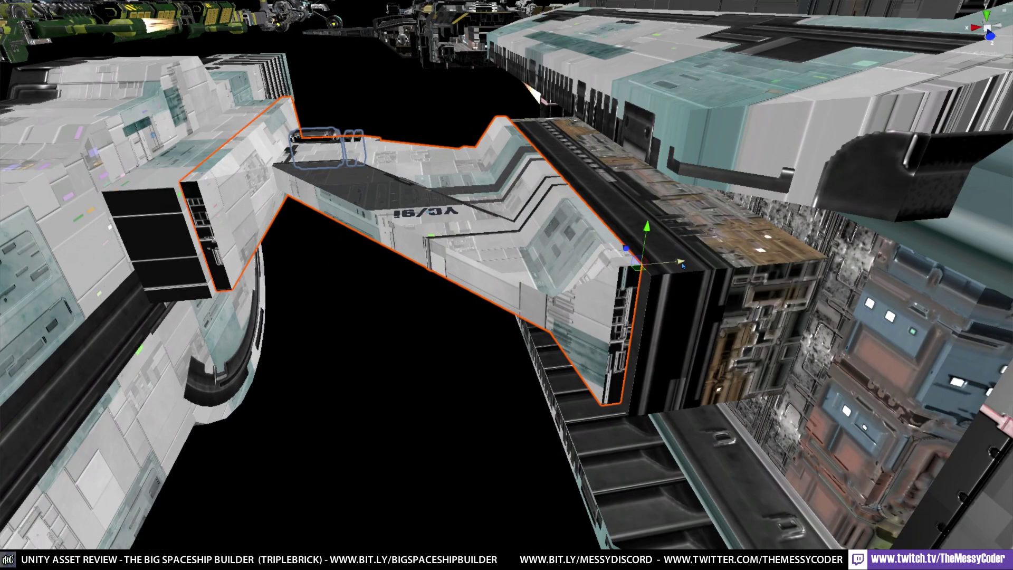
{"action": "left_click_drag", "start_coordinate": [630, 254], "coordinate": [381, 319]}
Examine the matching connection markings on the detached wing connector and the main hull's side.
{"action": "right_click_drag", "start_coordinate": [426, 321], "coordinate": [381, 326]}
{"action": "key", "text": "w"}
{"action": "key", "text": "s"}
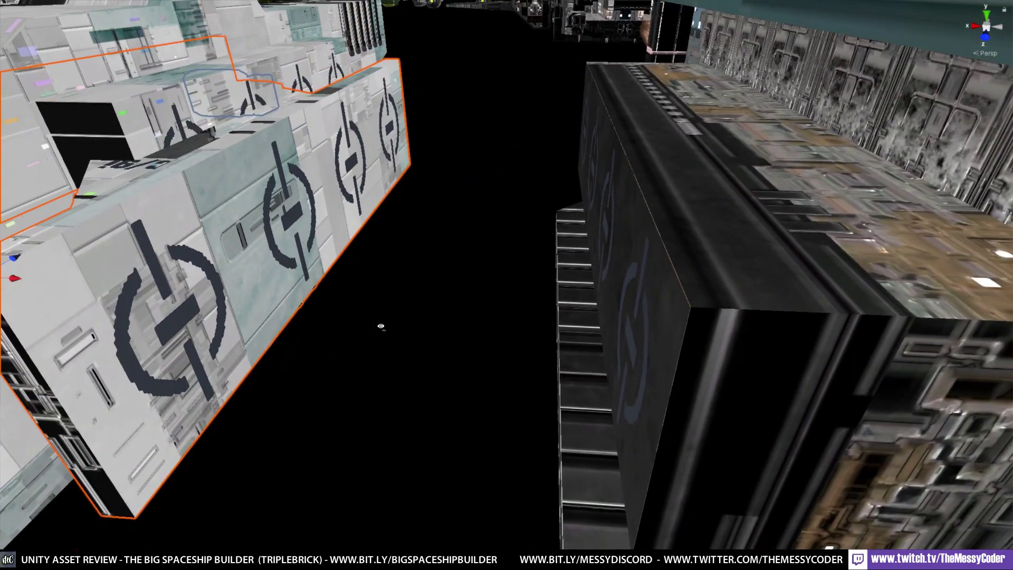
{"action": "left_click_drag", "start_coordinate": [381, 326], "coordinate": [454, 321], "text": "alt"}
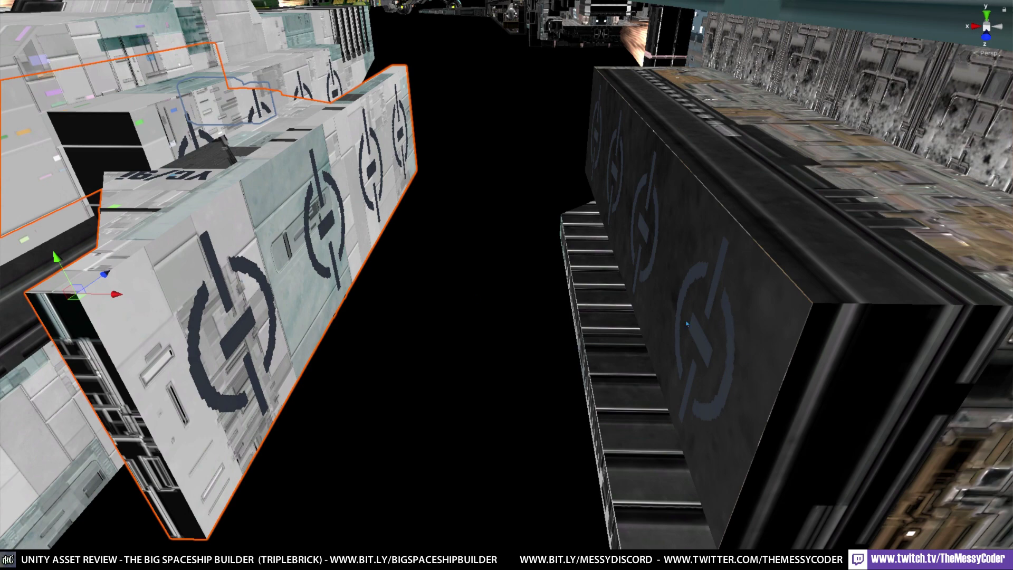
{"action": "right_click_drag", "start_coordinate": [636, 302], "coordinate": [592, 307]}
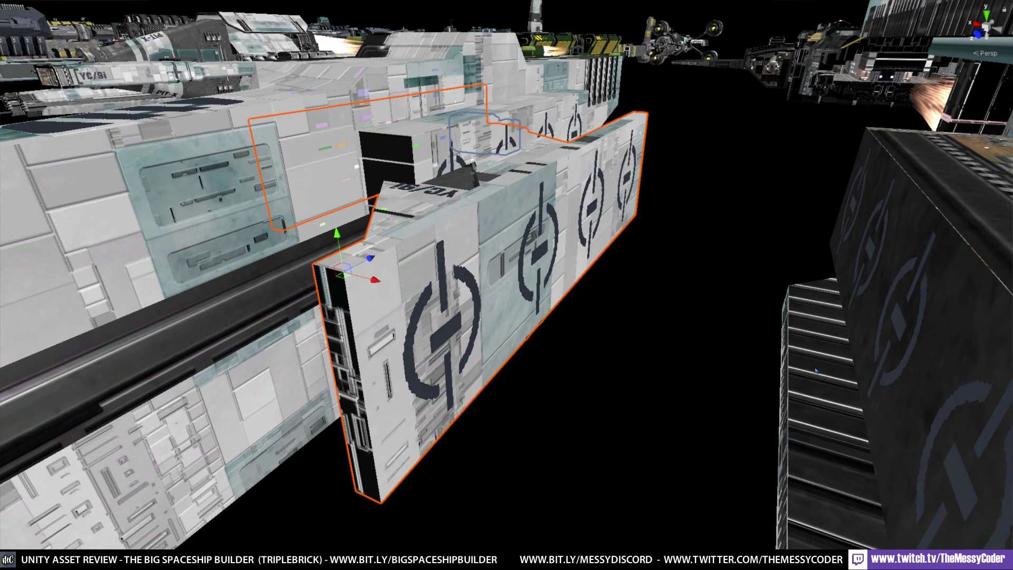
{"action": "right_click_drag", "start_coordinate": [815, 371], "coordinate": [727, 328]}
{"action": "left_click", "coordinate": [422, 384]}
{"action": "right_click_drag", "start_coordinate": [422, 384], "coordinate": [566, 353]}
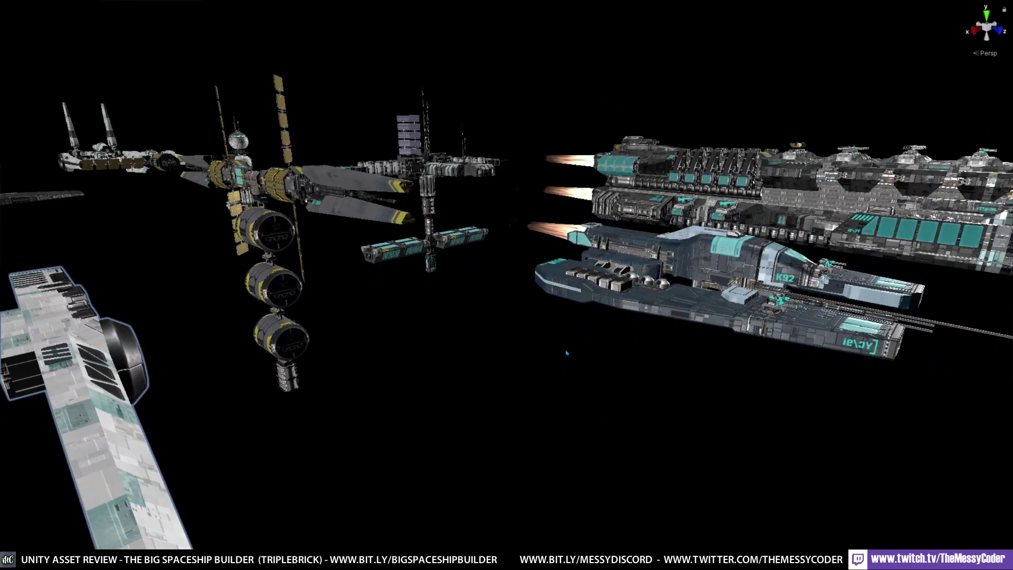
Return to the full editor layout, open the Components_L_Size prefab folder and preview Component_220_L.
{"action": "key", "text": "F11"}
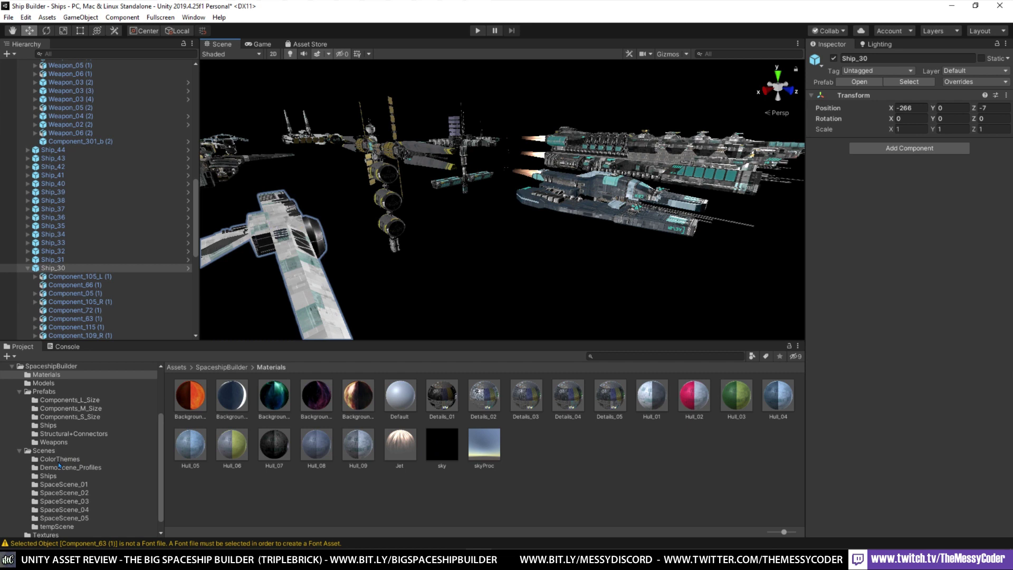
{"action": "left_click", "coordinate": [66, 400]}
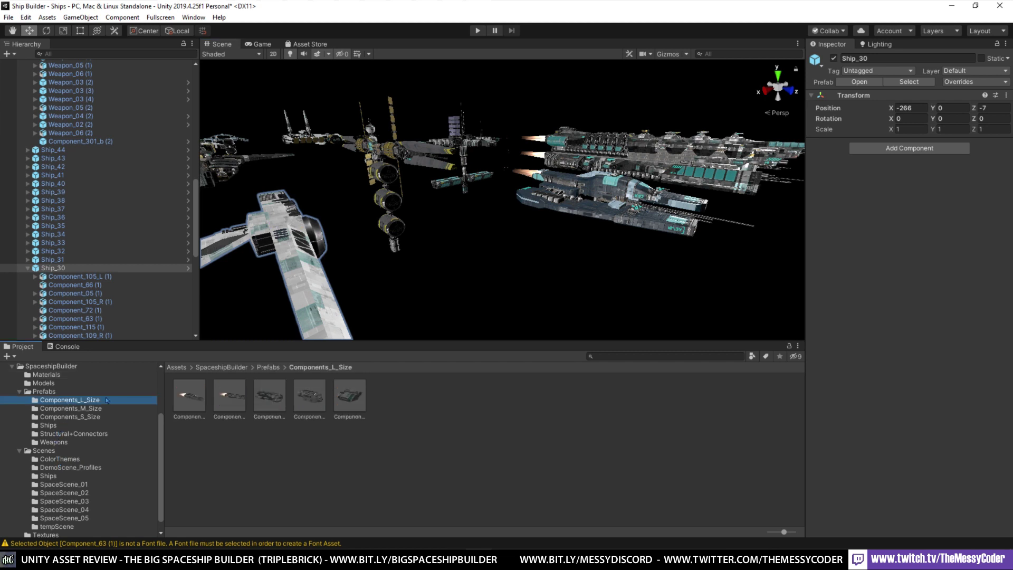
{"action": "left_click", "coordinate": [190, 397]}
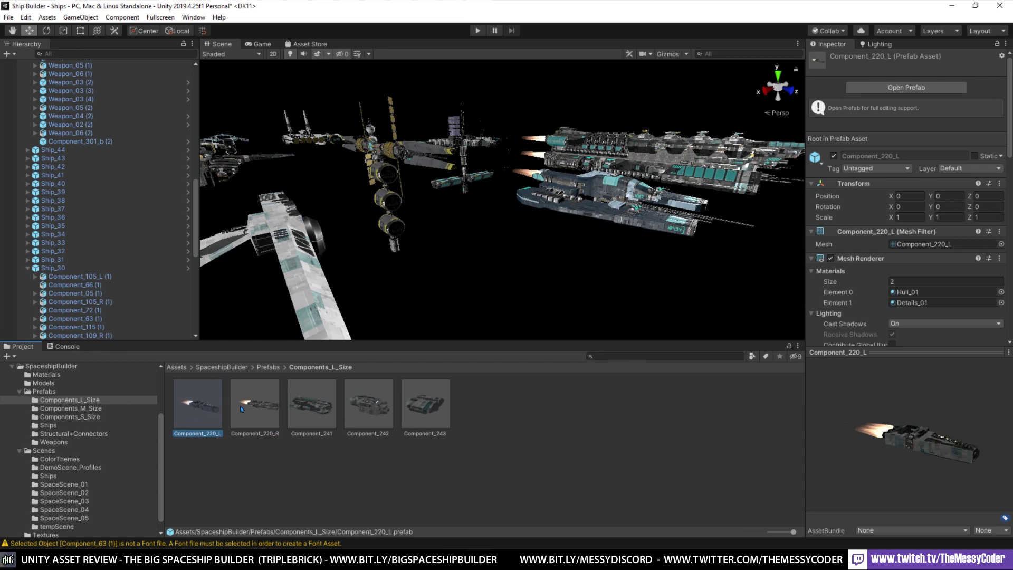
Create a new scene, discarding the changes made to the Ships scene.
{"action": "right_click_drag", "start_coordinate": [465, 237], "coordinate": [618, 297]}
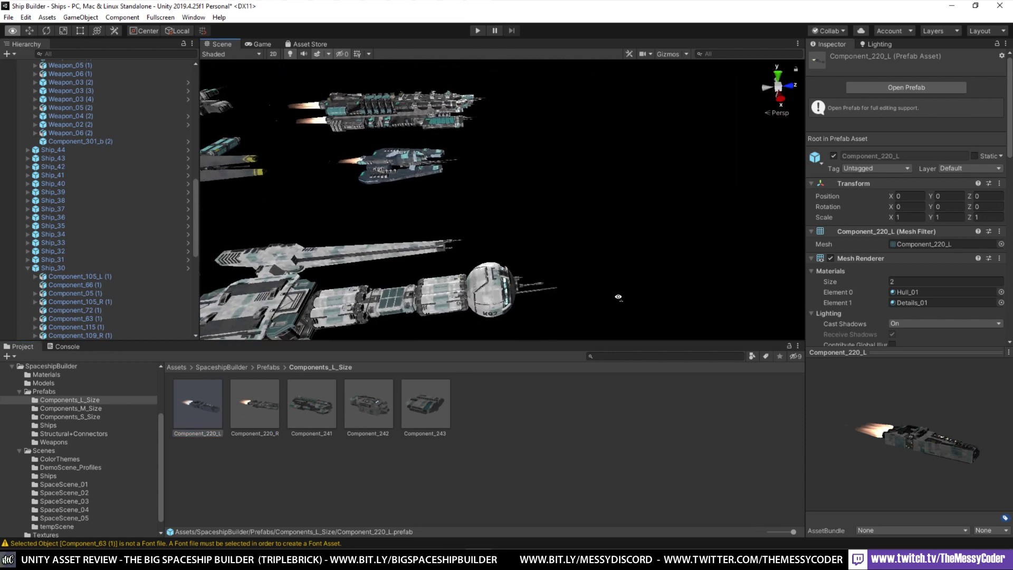
{"action": "key", "text": "s"}
{"action": "key", "text": "d"}
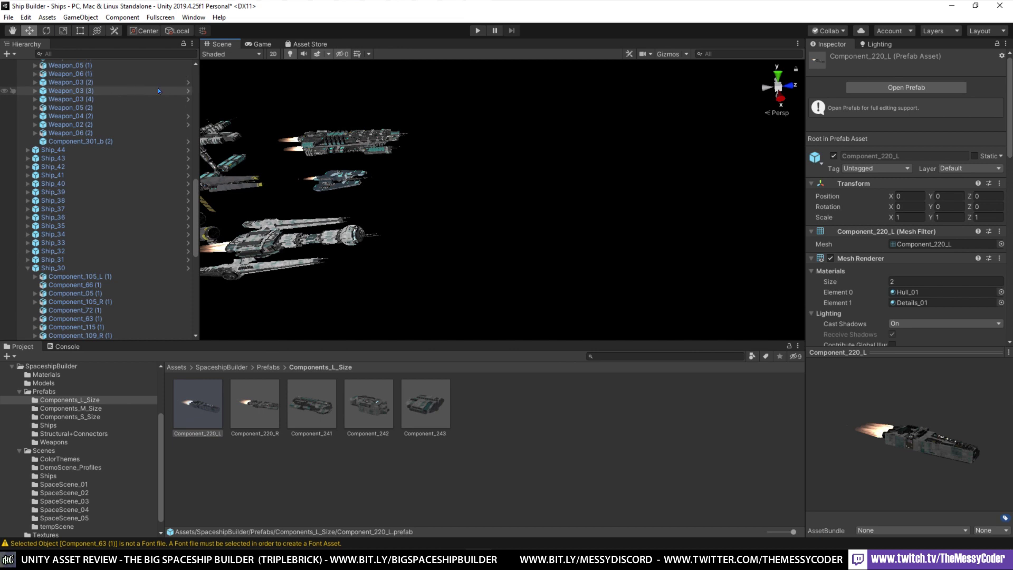
{"action": "left_click", "coordinate": [8, 18]}
{"action": "left_click", "coordinate": [19, 31]}
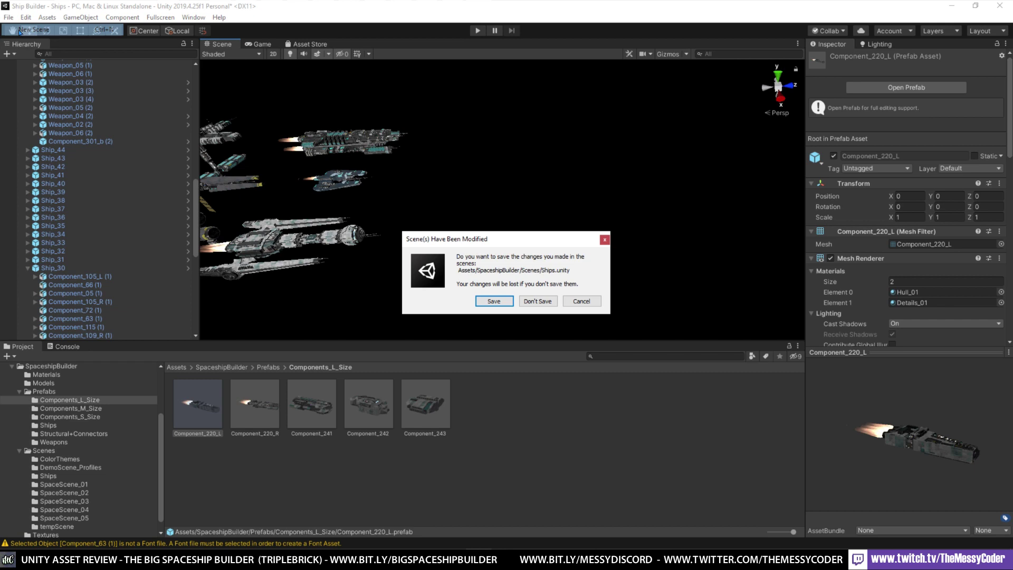
{"action": "left_click", "coordinate": [529, 301]}
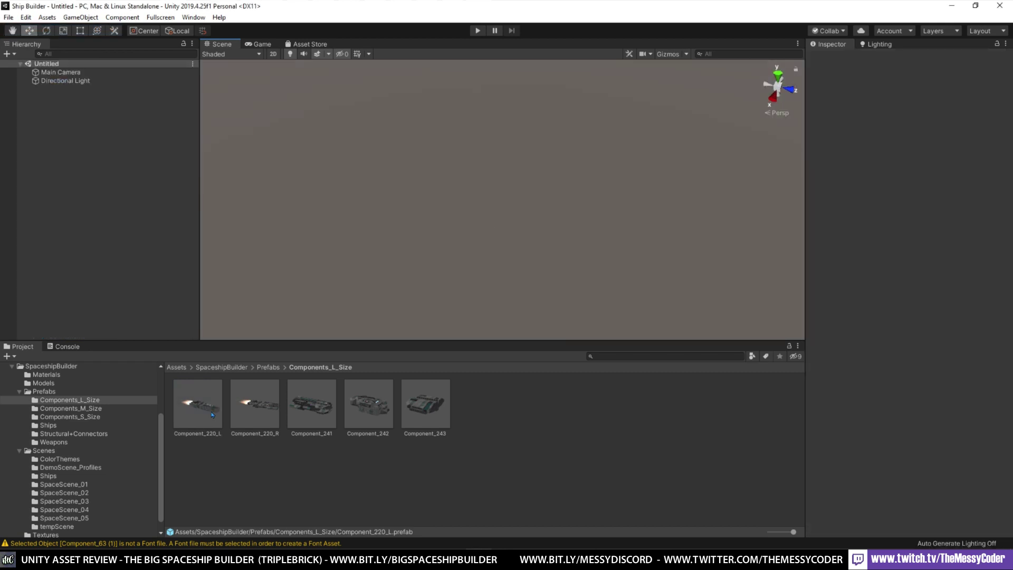
Place the Component_220_L and Component_220_R engine prefabs in the scene and position the R engine beside the L engine.
{"action": "left_click_drag", "start_coordinate": [277, 304], "coordinate": [551, 204]}
{"action": "right_click_drag", "start_coordinate": [628, 196], "coordinate": [517, 183]}
{"action": "left_click_drag", "start_coordinate": [517, 184], "coordinate": [447, 222], "text": "alt"}
{"action": "left_click_drag", "start_coordinate": [276, 415], "coordinate": [402, 209]}
{"action": "left_click_drag", "start_coordinate": [336, 114], "coordinate": [237, 151]}
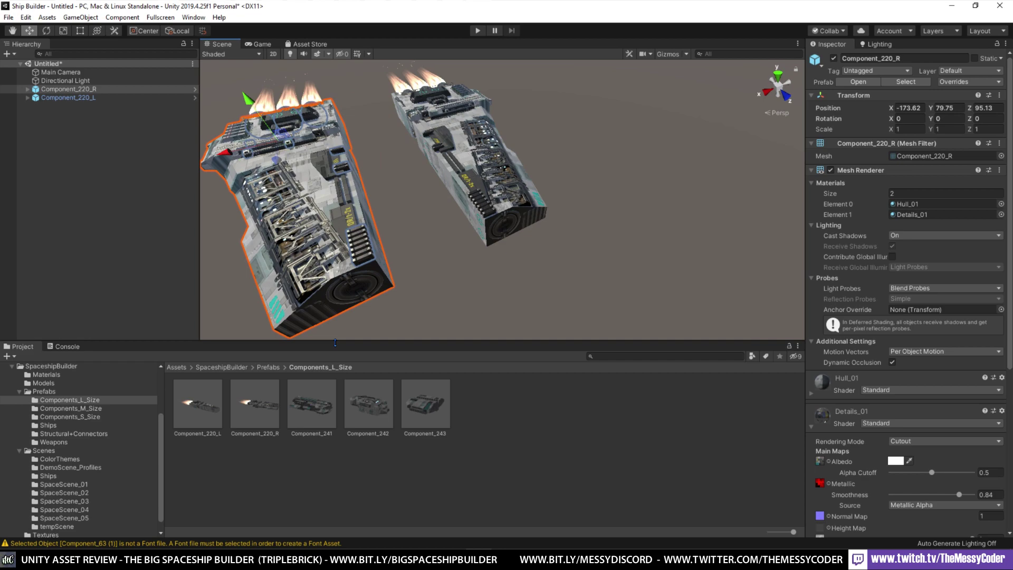
Add the Component_241 hull prefab to the scene above the two engines.
{"action": "right_click_drag", "start_coordinate": [480, 192], "coordinate": [501, 194]}
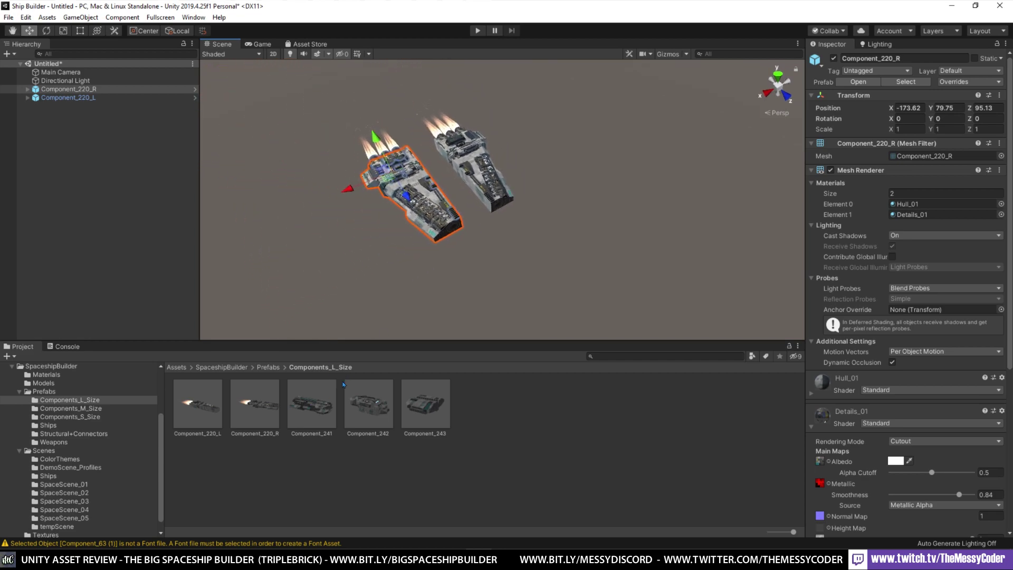
{"action": "left_click_drag", "start_coordinate": [320, 399], "coordinate": [432, 143]}
{"action": "right_click_drag", "start_coordinate": [569, 127], "coordinate": [653, 113]}
{"action": "scroll", "coordinate": [654, 113], "scroll_direction": "down", "scroll_amount": 5}
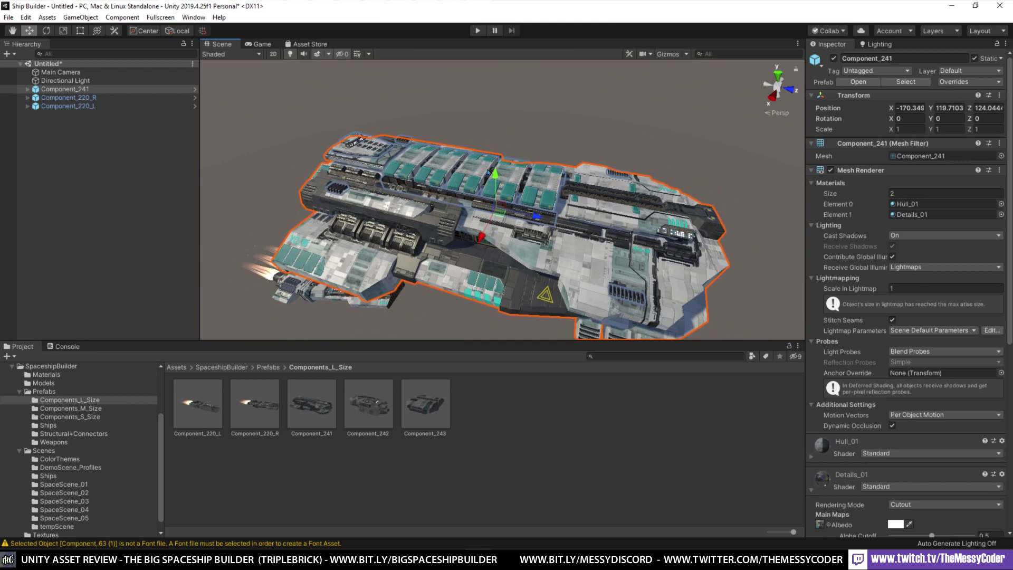
Move Component_241 down to the front of the engines, at about X -189.2, Y 76.9, Z 112.
{"action": "left_click_drag", "start_coordinate": [495, 174], "coordinate": [497, 302]}
{"action": "right_click_drag", "start_coordinate": [465, 198], "coordinate": [463, 232]}
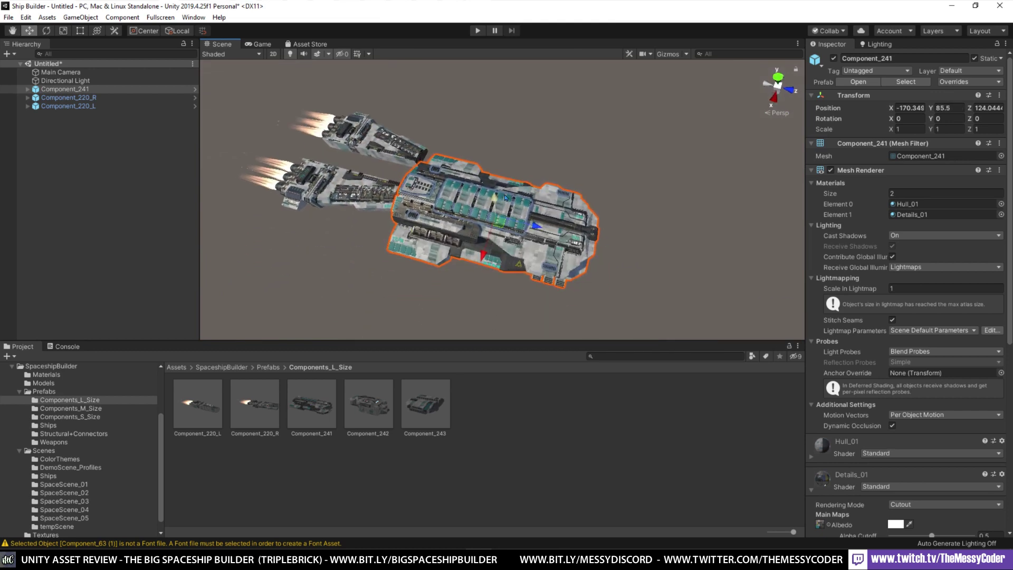
{"action": "left_click_drag", "start_coordinate": [505, 198], "coordinate": [504, 227]}
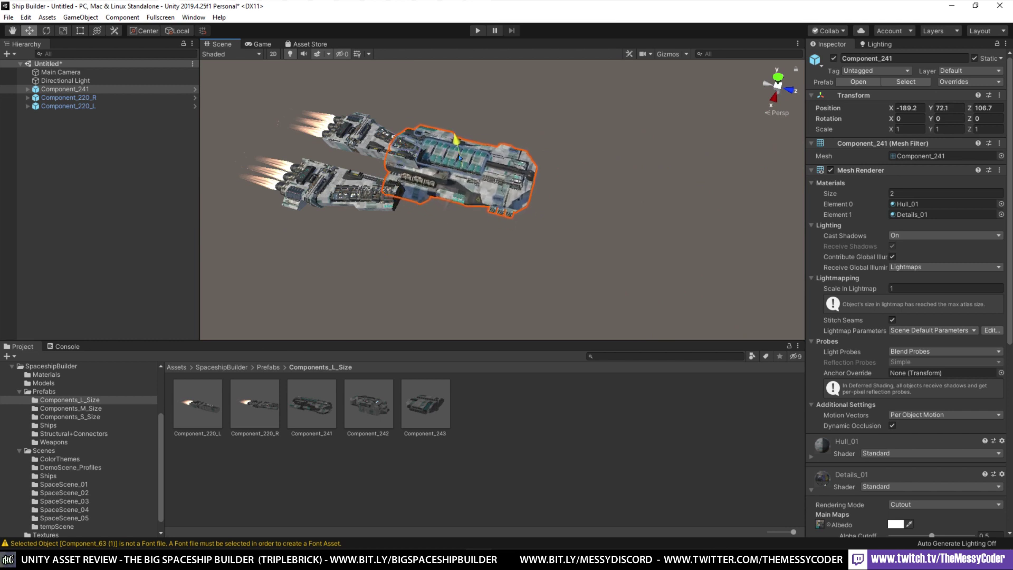
{"action": "key", "text": "w"}
{"action": "right_click_drag", "start_coordinate": [519, 182], "coordinate": [523, 224]}
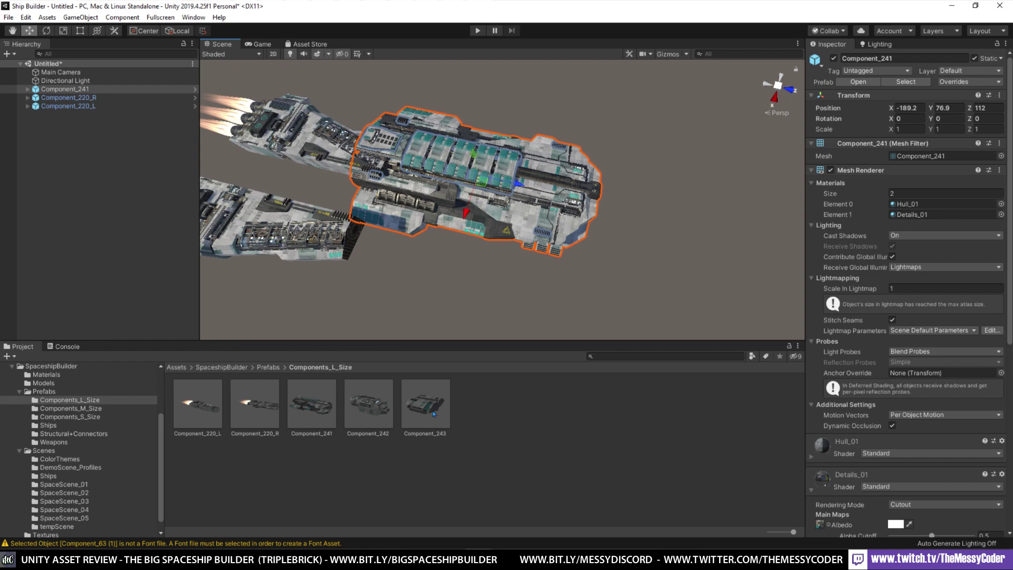
Add the Component_243 hull prefab to the scene, above and ahead of the partly assembled ship.
{"action": "left_click", "coordinate": [428, 415]}
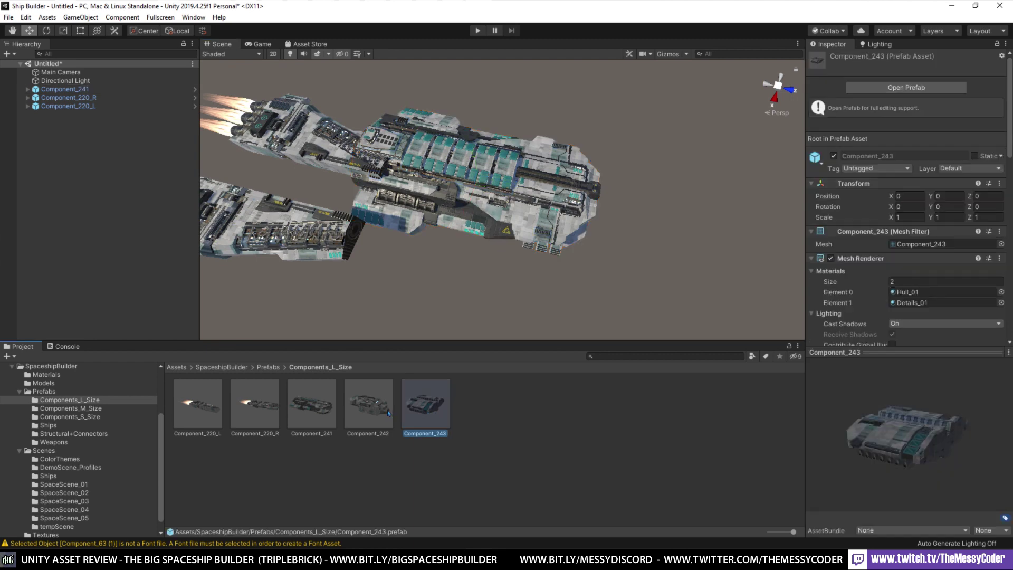
{"action": "left_click", "coordinate": [427, 407]}
{"action": "right_click_drag", "start_coordinate": [475, 232], "coordinate": [488, 167]}
{"action": "key", "text": "s"}
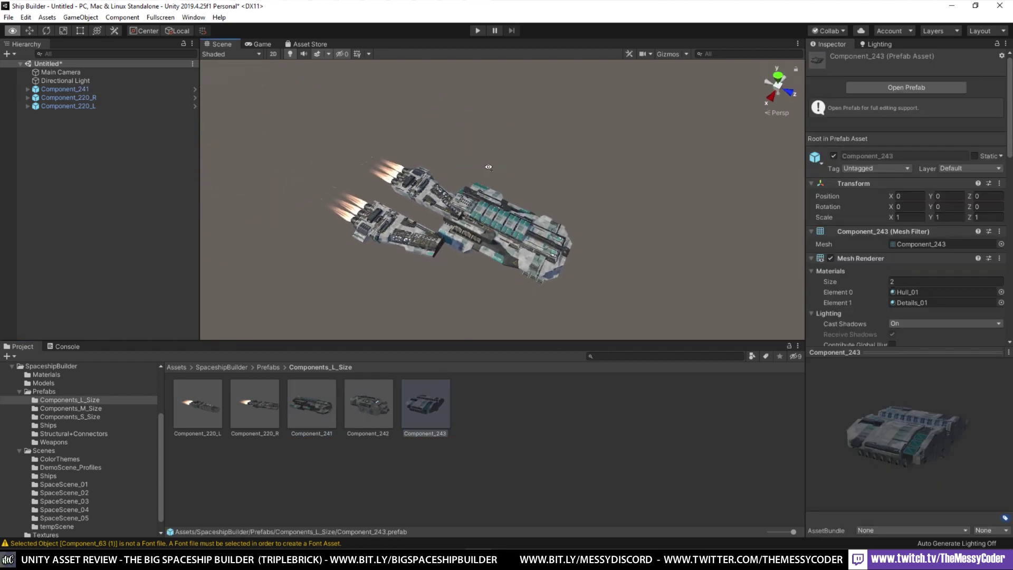
{"action": "left_click_drag", "start_coordinate": [567, 332], "coordinate": [519, 322]}
{"action": "right_click_drag", "start_coordinate": [498, 177], "coordinate": [480, 280]}
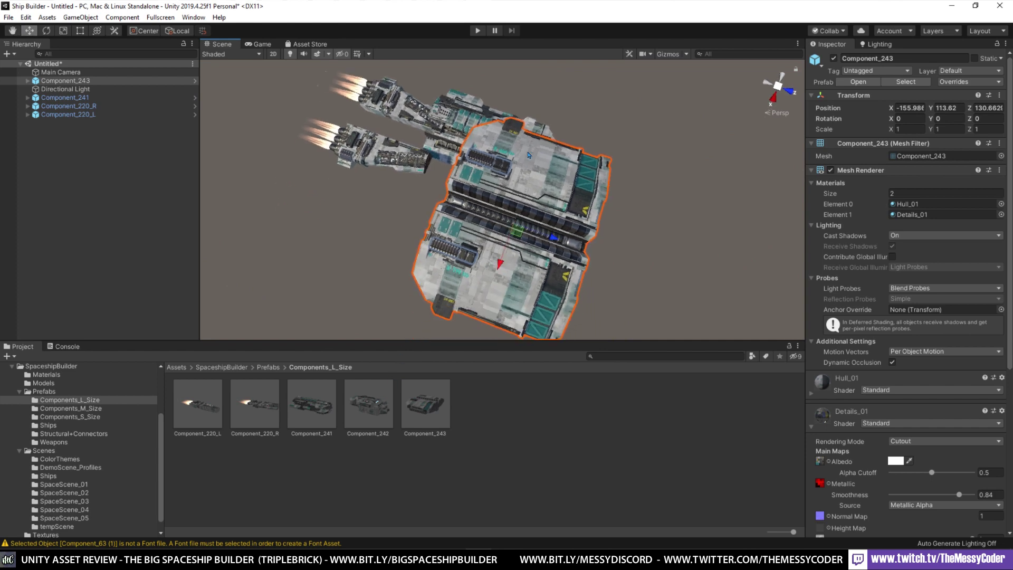
Place a second copy of the Component_243 prefab in the scene, in front of the first one.
{"action": "right_click_drag", "start_coordinate": [529, 155], "coordinate": [349, 160]}
{"action": "key", "text": "w"}
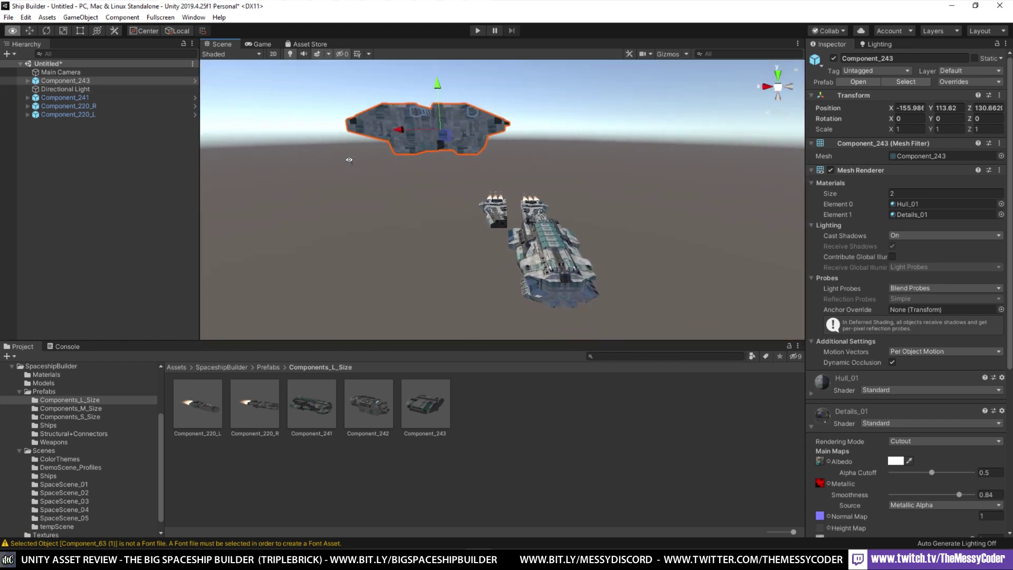
{"action": "mouse_move", "coordinate": [317, 400]}
{"action": "left_mouse_down"}
{"action": "mouse_move", "coordinate": [345, 266]}
{"action": "mouse_move", "coordinate": [318, 403]}
{"action": "left_mouse_up"}
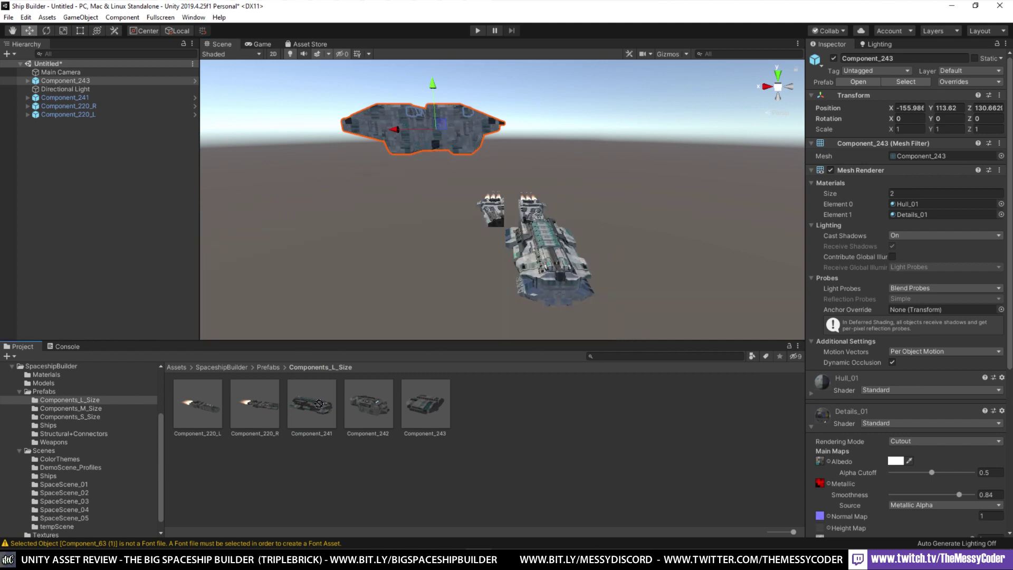
{"action": "left_click_drag", "start_coordinate": [432, 413], "coordinate": [309, 270]}
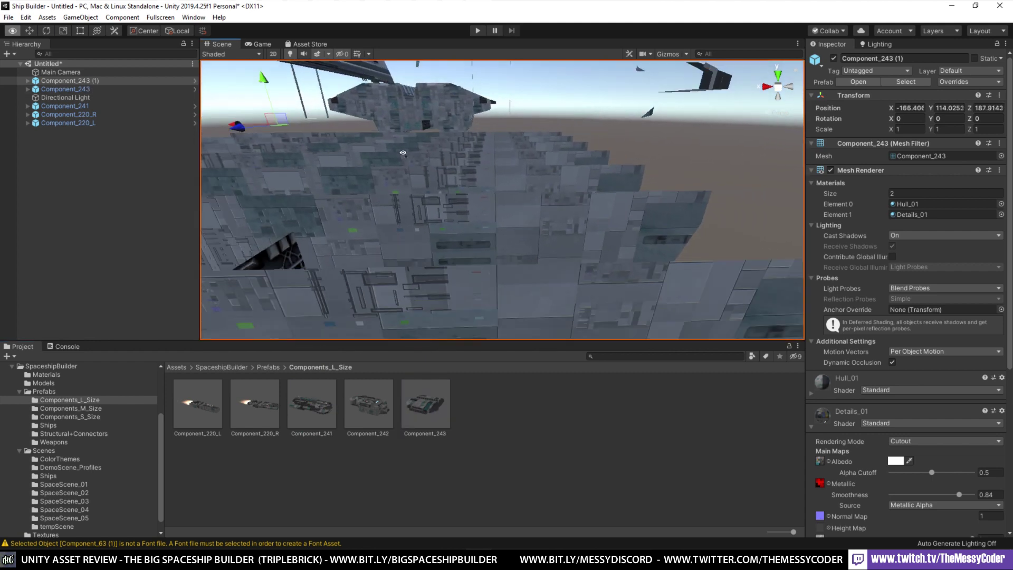
Add the Component_242 hull prefab to the scene away from the ship, at about X -244.6, Y 144.6, Z 243.2.
{"action": "key", "text": "s"}
{"action": "right_click_drag", "start_coordinate": [396, 143], "coordinate": [355, 243]}
{"action": "key", "text": "s"}
{"action": "left_click_drag", "start_coordinate": [369, 404], "coordinate": [351, 167]}
{"action": "key", "text": "s"}
{"action": "right_click_drag", "start_coordinate": [352, 167], "coordinate": [555, 185]}
{"action": "key", "text": "a"}
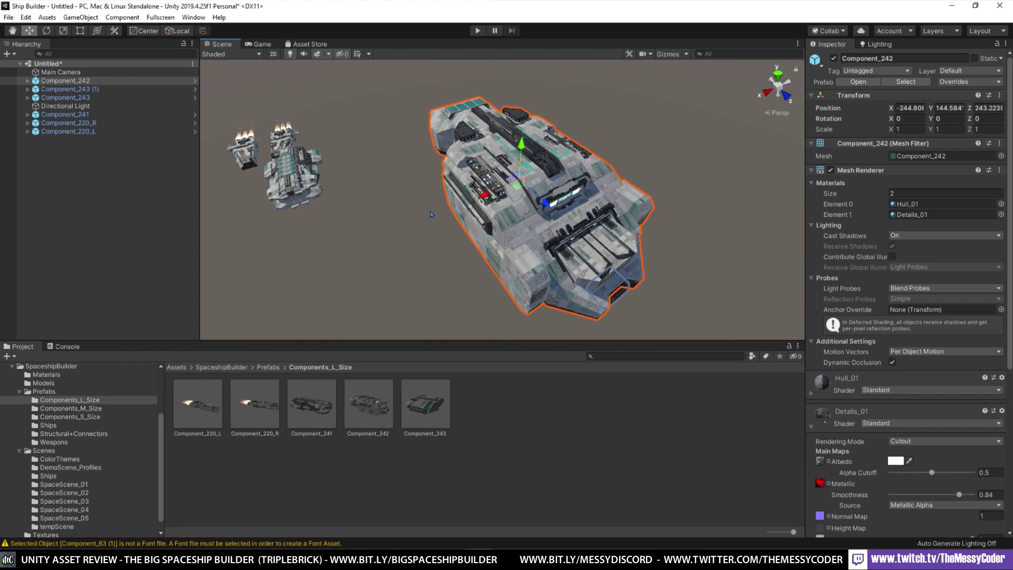
Lift the Component_241_c roof section off the Component_241 hull to local Y 8.22 and enable the hidden Component_241_b part.
{"action": "left_click", "coordinate": [430, 212]}
{"action": "right_click_drag", "start_coordinate": [449, 200], "coordinate": [518, 157]}
{"action": "key", "text": "w"}
{"action": "key", "text": "a"}
{"action": "left_click", "coordinate": [521, 156]}
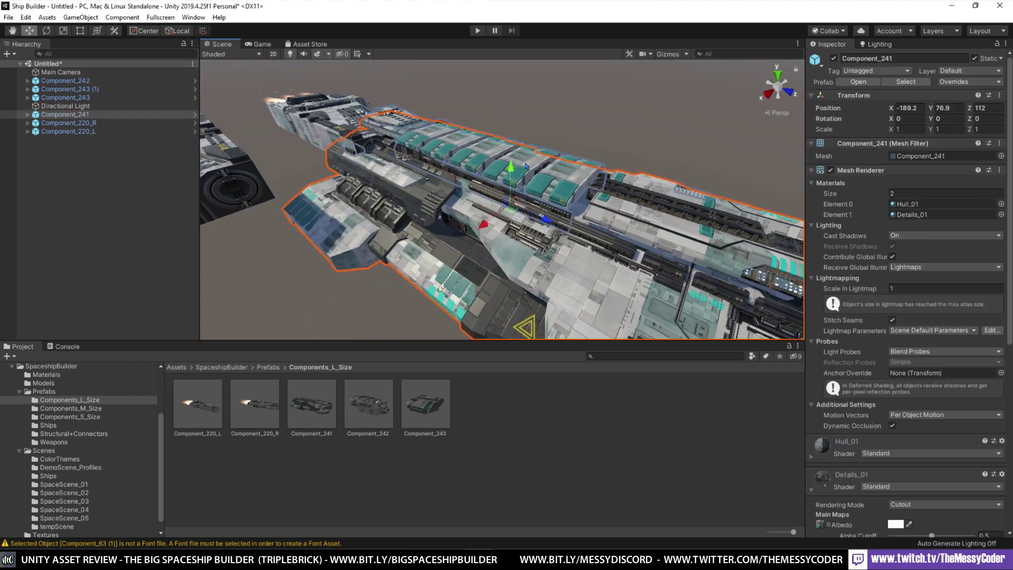
{"action": "left_click", "coordinate": [522, 156]}
{"action": "left_click_drag", "start_coordinate": [488, 128], "coordinate": [186, 119]}
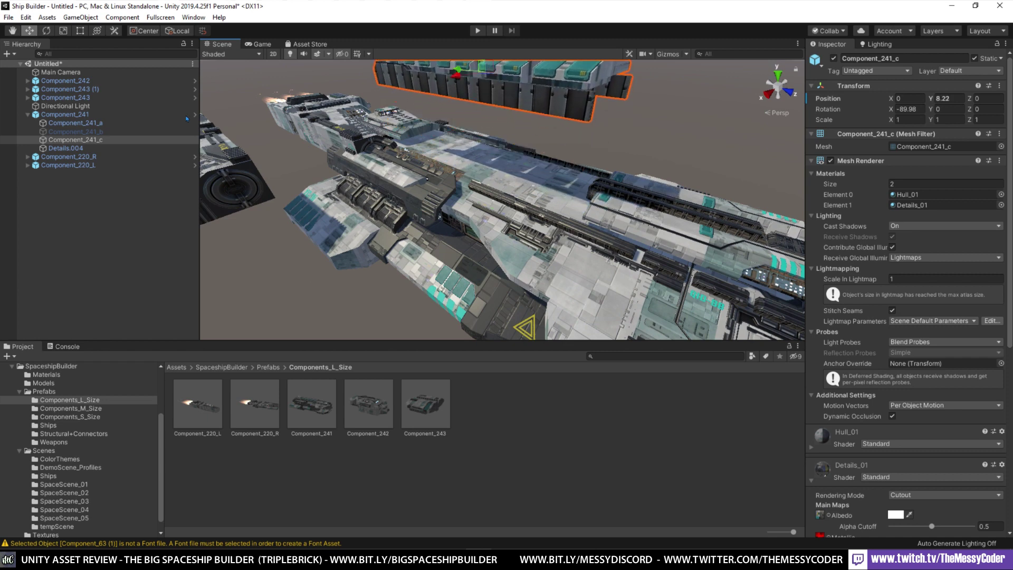
{"action": "left_click", "coordinate": [62, 130]}
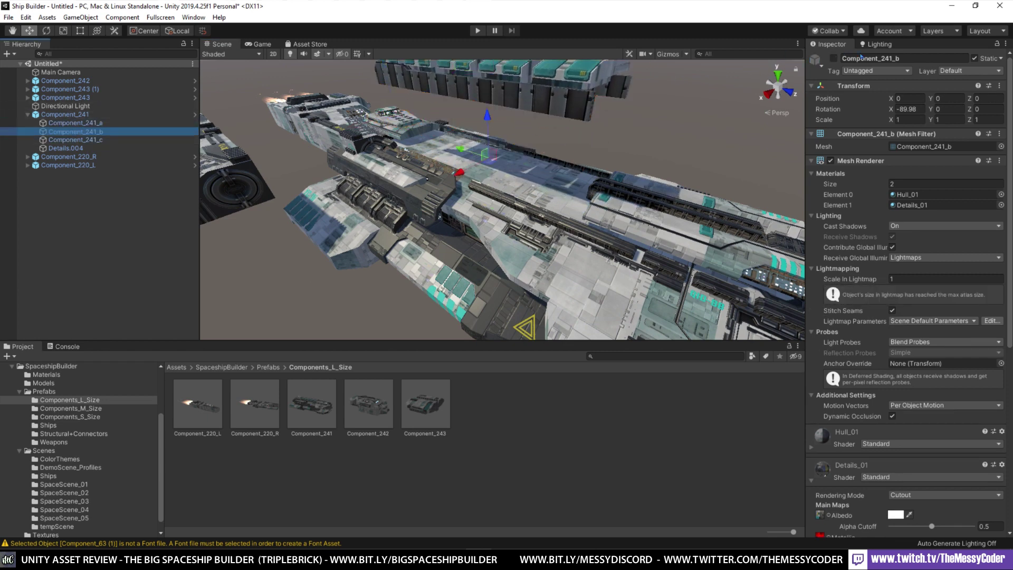
{"action": "right_click_drag", "start_coordinate": [442, 173], "coordinate": [473, 140]}
Move the raised Component_241_c roof section forward to local Z 17.1 and down onto the hull's front part.
{"action": "left_click", "coordinate": [473, 141]}
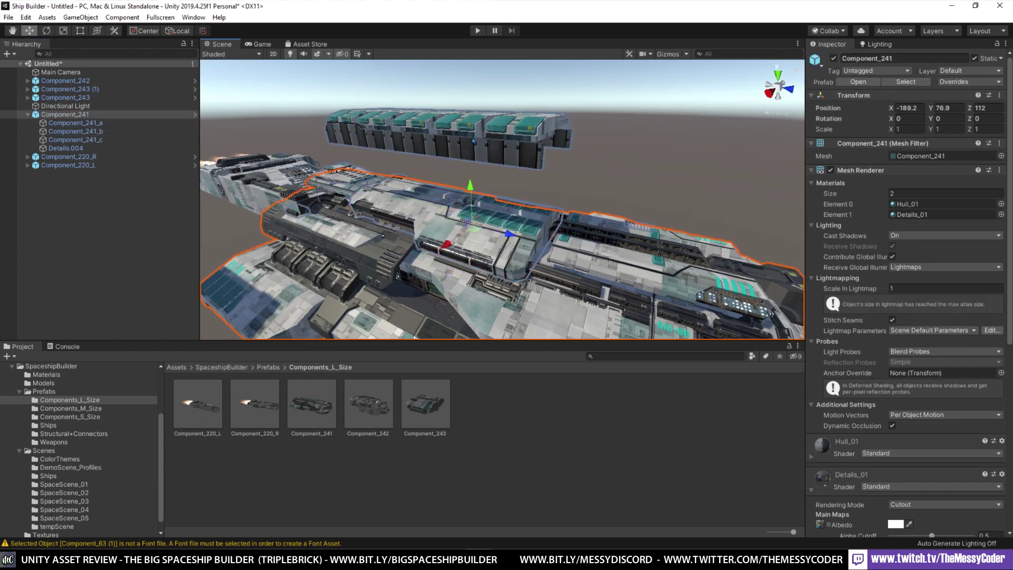
{"action": "left_click", "coordinate": [473, 141]}
{"action": "left_click_drag", "start_coordinate": [423, 133], "coordinate": [554, 163]}
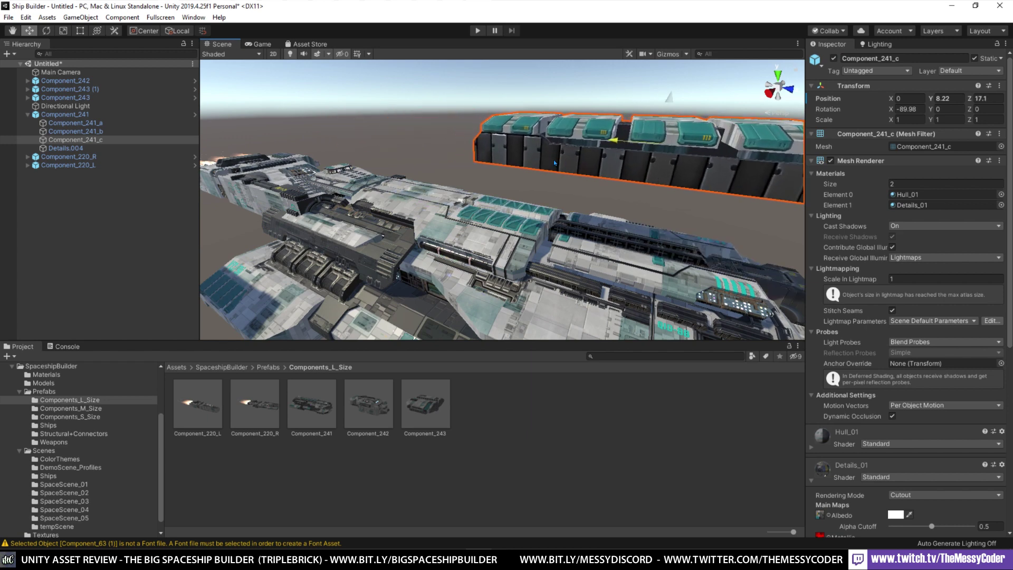
{"action": "left_click_drag", "start_coordinate": [668, 100], "coordinate": [659, 239]}
{"action": "left_click", "coordinate": [575, 127]}
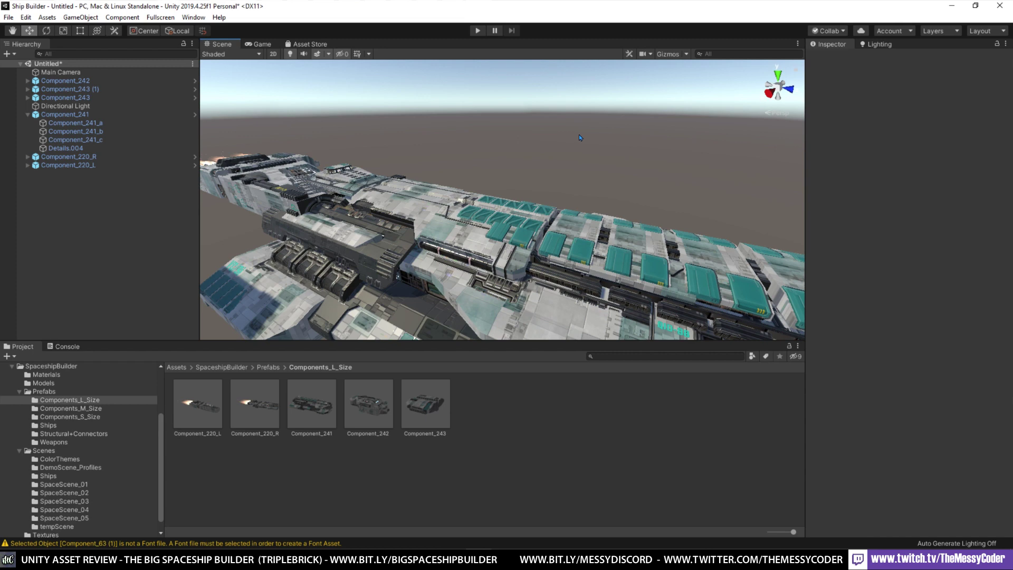
{"action": "right_click_drag", "start_coordinate": [578, 134], "coordinate": [563, 226]}
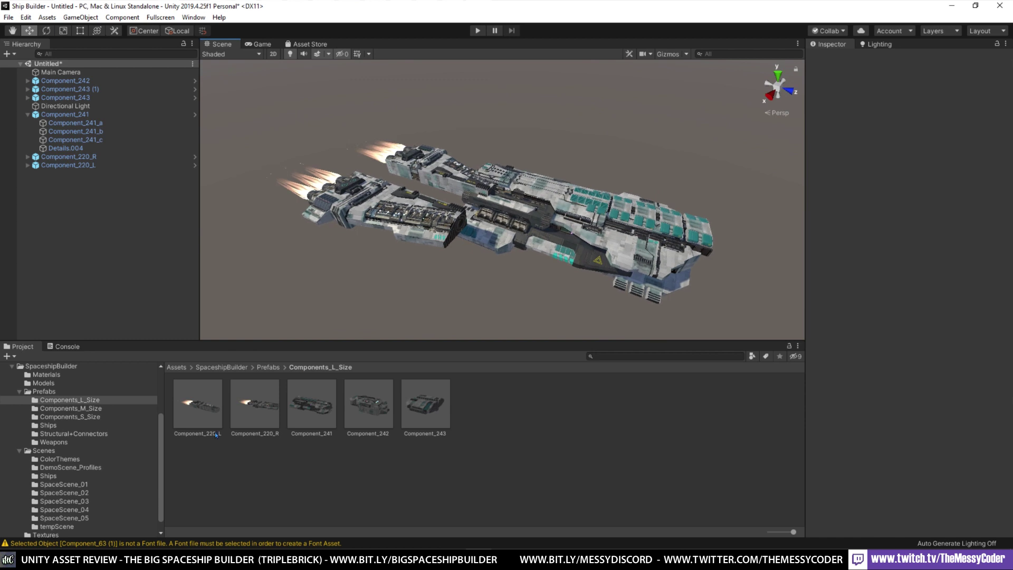
Add the Component_233_L prefab from the Components_M_Size folder to the scene beside the ship.
{"action": "left_click", "coordinate": [75, 409]}
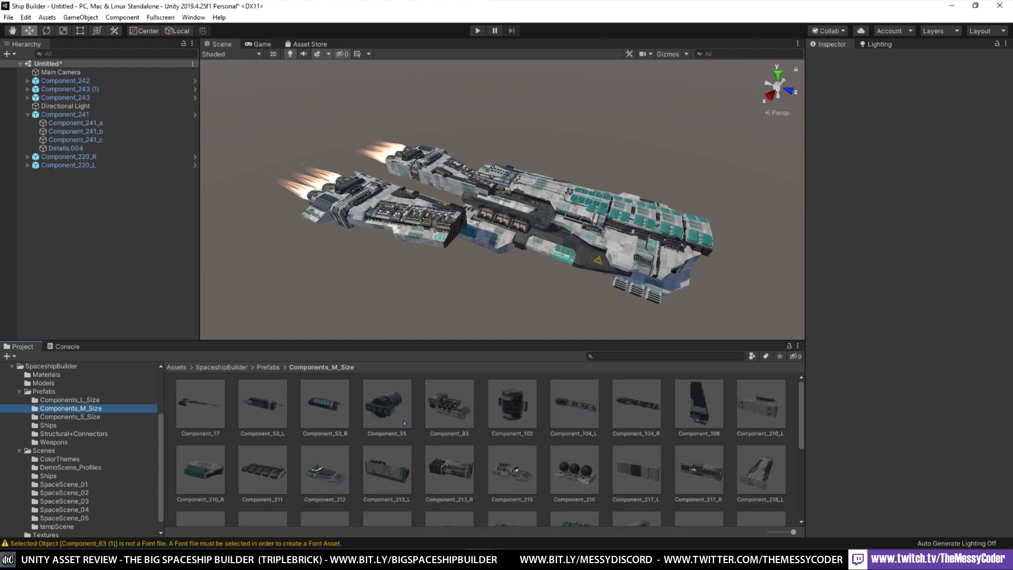
{"action": "scroll", "coordinate": [527, 434], "scroll_direction": "down", "scroll_amount": 5}
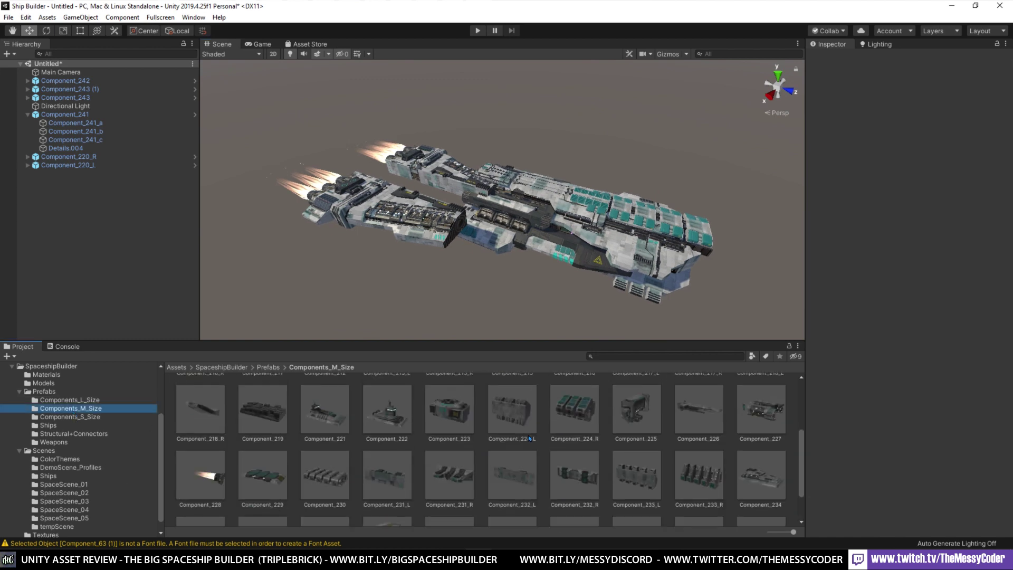
{"action": "left_click_drag", "start_coordinate": [635, 429], "coordinate": [427, 275]}
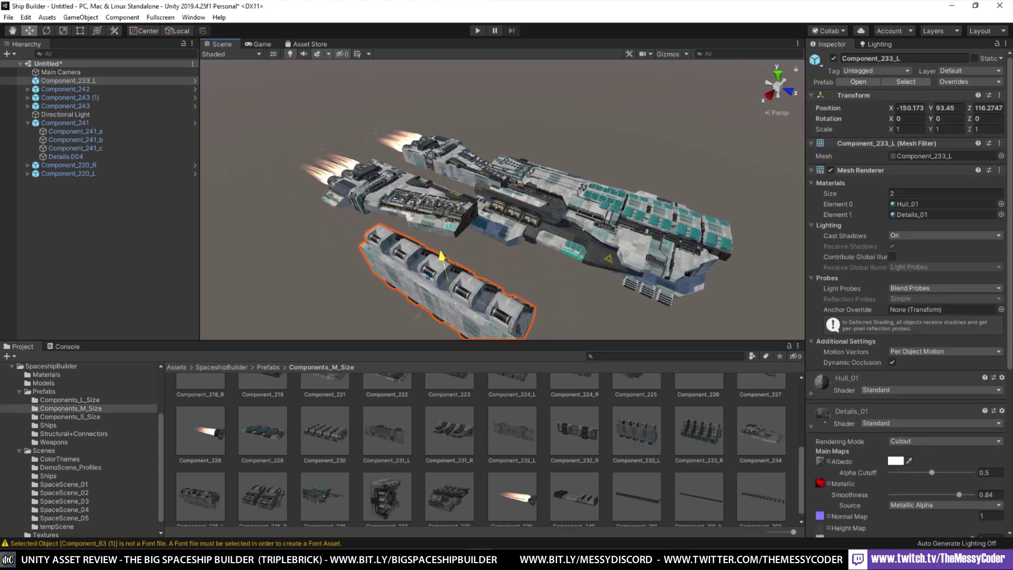
Move Component_233_L between the two engines, to about X -175.83, Y 92.7.
{"action": "left_click_drag", "start_coordinate": [418, 318], "coordinate": [572, 212]}
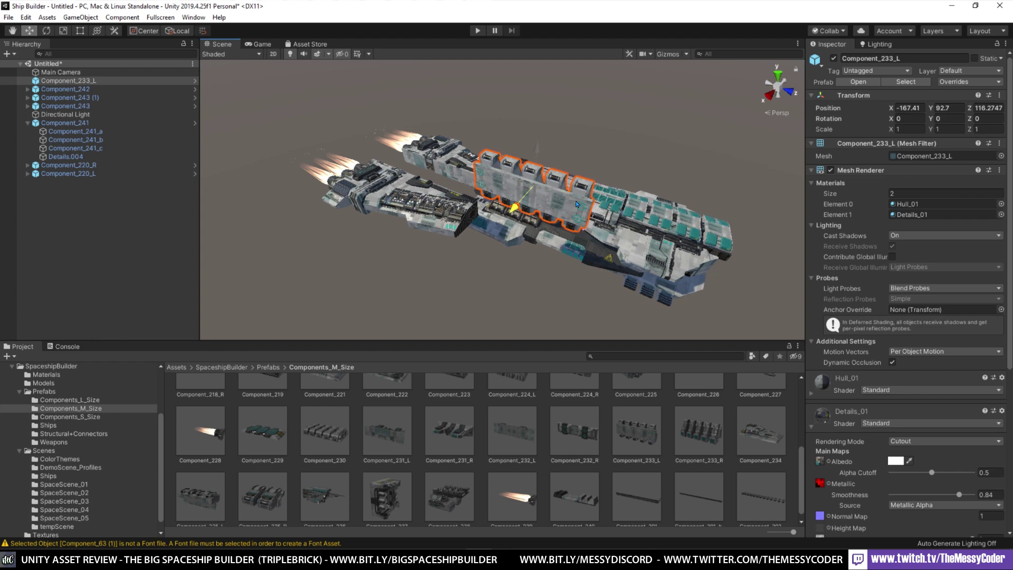
{"action": "left_click_drag", "start_coordinate": [520, 240], "coordinate": [659, 164]}
{"action": "right_click_drag", "start_coordinate": [659, 164], "coordinate": [654, 165]}
{"action": "key", "text": "f"}
{"action": "left_click_drag", "start_coordinate": [654, 165], "coordinate": [464, 216], "text": "alt"}
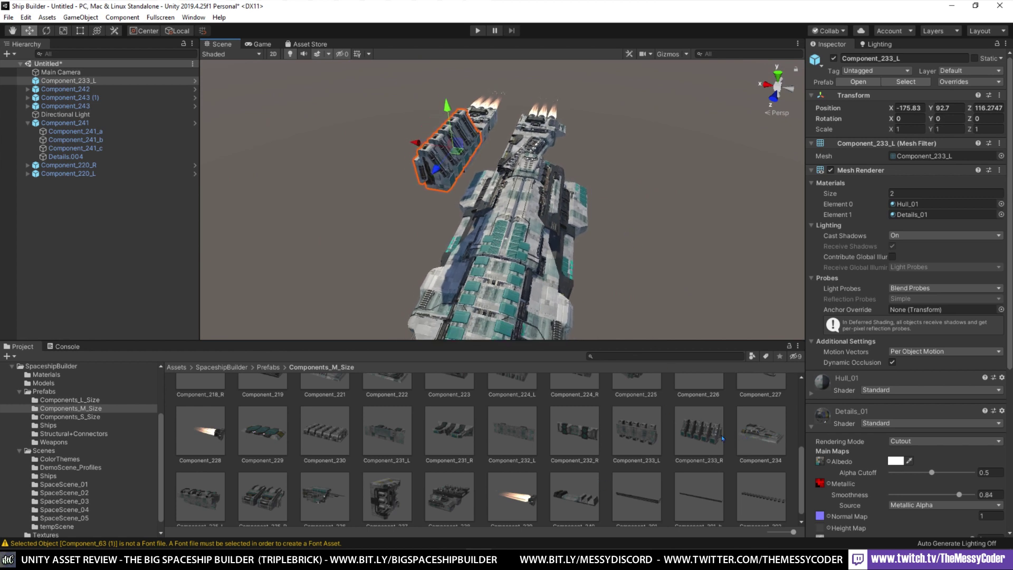
{"action": "scroll", "coordinate": [613, 453], "scroll_direction": "down", "scroll_amount": 1}
{"action": "left_click_drag", "start_coordinate": [424, 198], "coordinate": [517, 212], "text": "alt"}
{"action": "right_click_drag", "start_coordinate": [517, 212], "coordinate": [532, 219]}
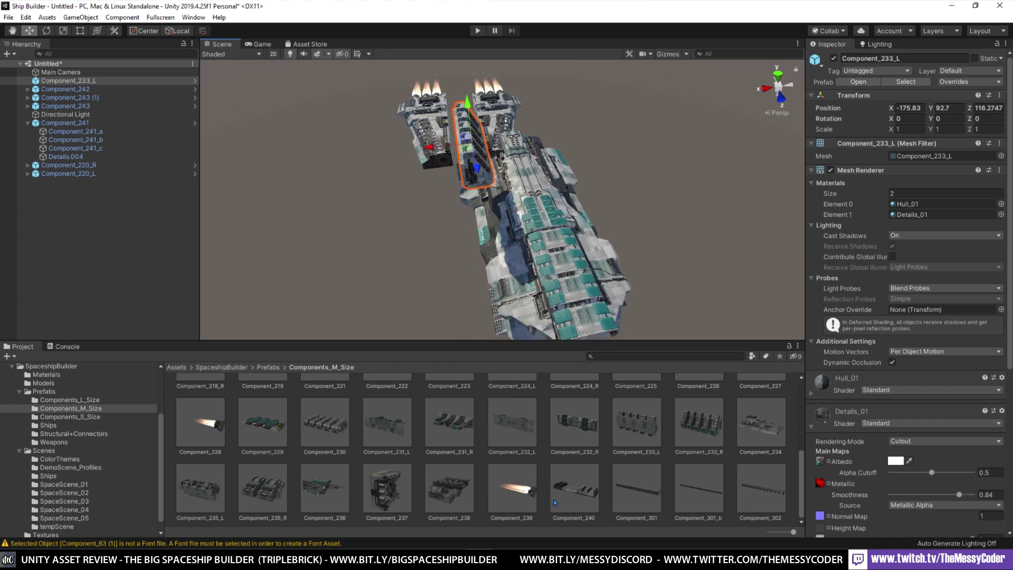
Add the Component_69_L prefab from the Components_S_Size folder above the ship, at about X -183.2, Y 108, Z 138.
{"action": "left_click", "coordinate": [91, 417]}
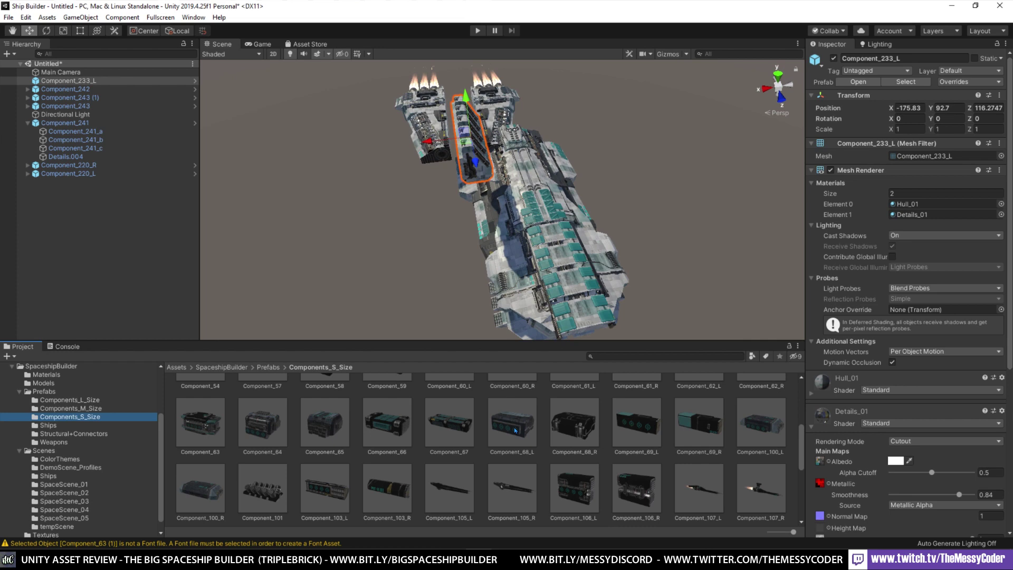
{"action": "left_click_drag", "start_coordinate": [629, 411], "coordinate": [650, 126]}
{"action": "scroll", "coordinate": [650, 125], "scroll_direction": "down", "scroll_amount": 3}
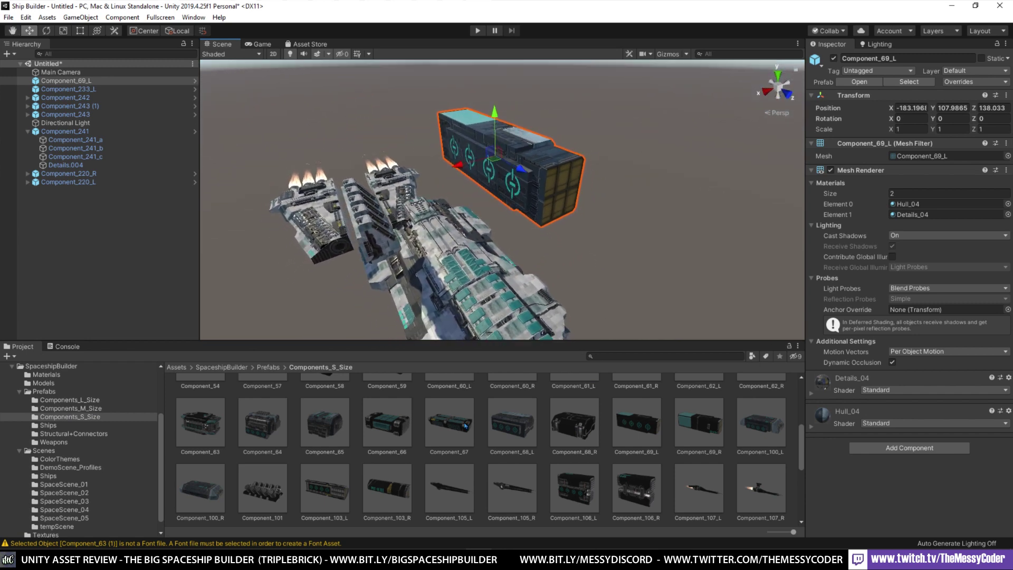
Add the Component_84 prefab from the Structural+Connectors folder above the hull, at about X -180.2, Y 103.2, Z 141.6.
{"action": "left_click", "coordinate": [90, 433]}
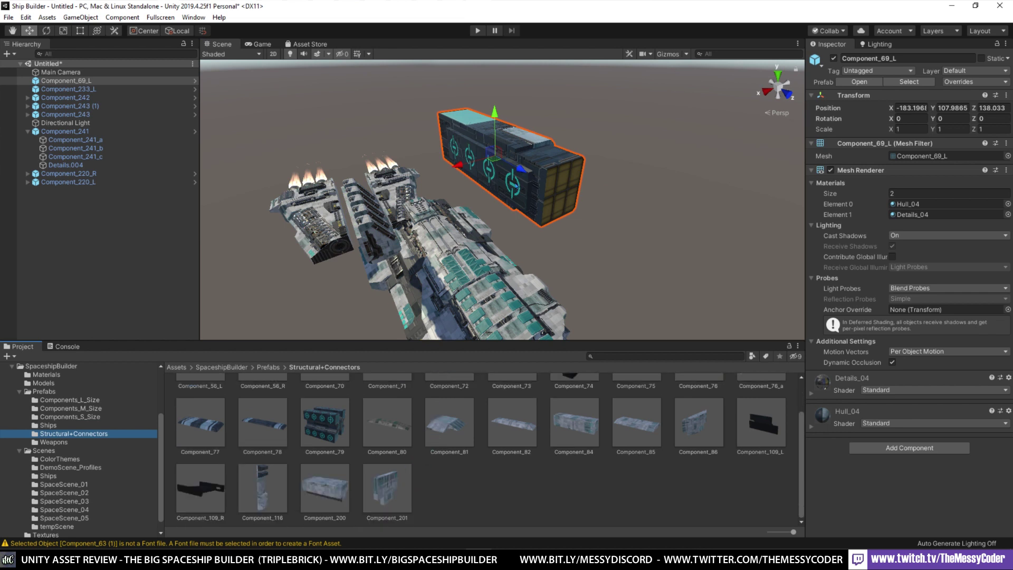
{"action": "right_click_drag", "start_coordinate": [533, 211], "coordinate": [534, 293]}
{"action": "left_click_drag", "start_coordinate": [574, 423], "coordinate": [514, 261]}
{"action": "right_click_drag", "start_coordinate": [533, 227], "coordinate": [495, 159]}
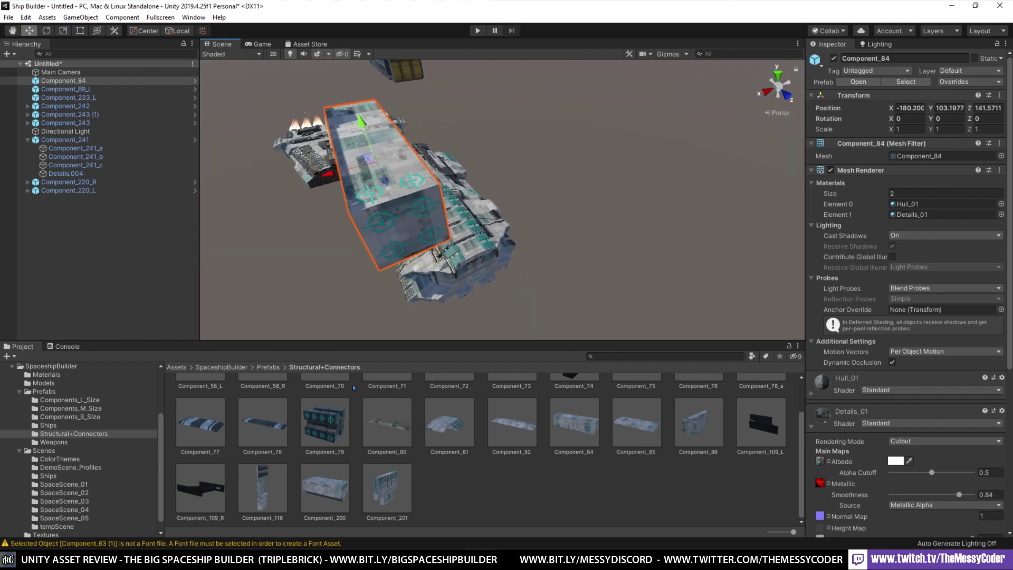
Add the Component_79 connector prefab next to Component_84, at about X -184.4, Y 105, Z 147.3, and inspect its connection faces up close.
{"action": "left_click_drag", "start_coordinate": [346, 393], "coordinate": [640, 194]}
{"action": "right_click_drag", "start_coordinate": [640, 193], "coordinate": [612, 182]}
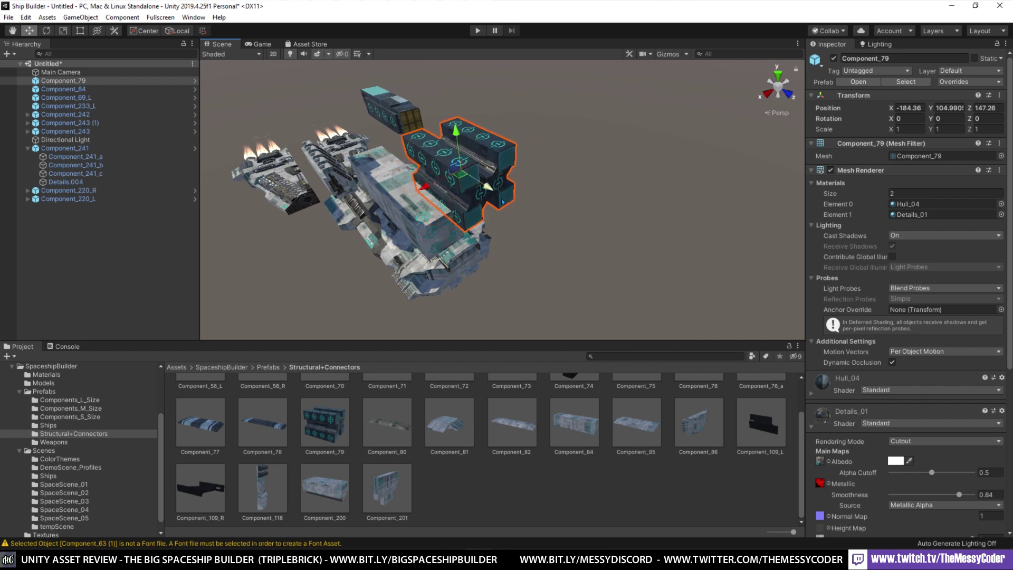
{"action": "right_click_drag", "start_coordinate": [502, 202], "coordinate": [421, 299]}
{"action": "key", "text": "w"}
Place the Weapon_06, Weapon_05 and Weapon_04 prefabs from the Weapons folder side by side in empty space beside the ship.
{"action": "left_click", "coordinate": [53, 442]}
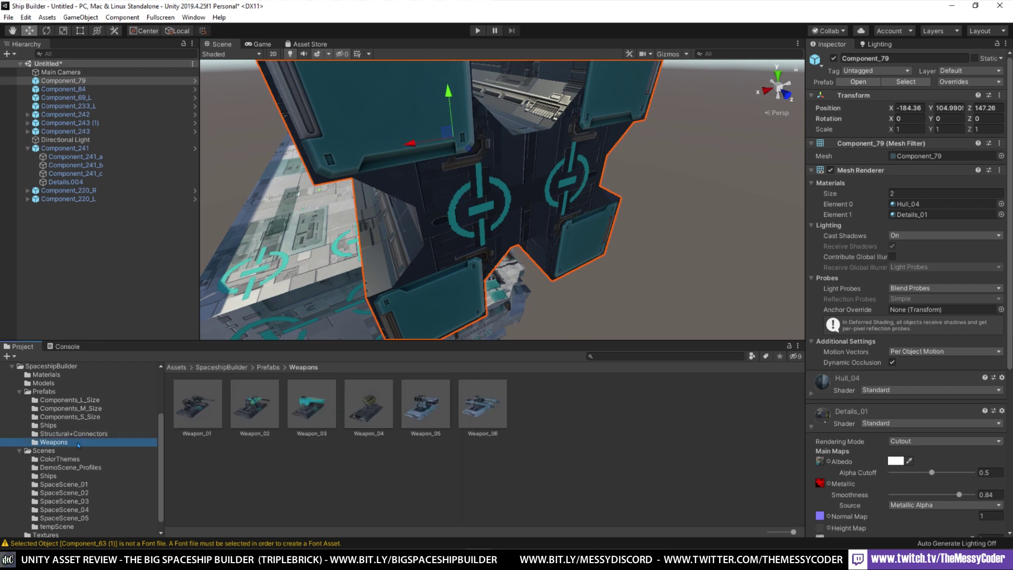
{"action": "right_click_drag", "start_coordinate": [398, 257], "coordinate": [614, 247]}
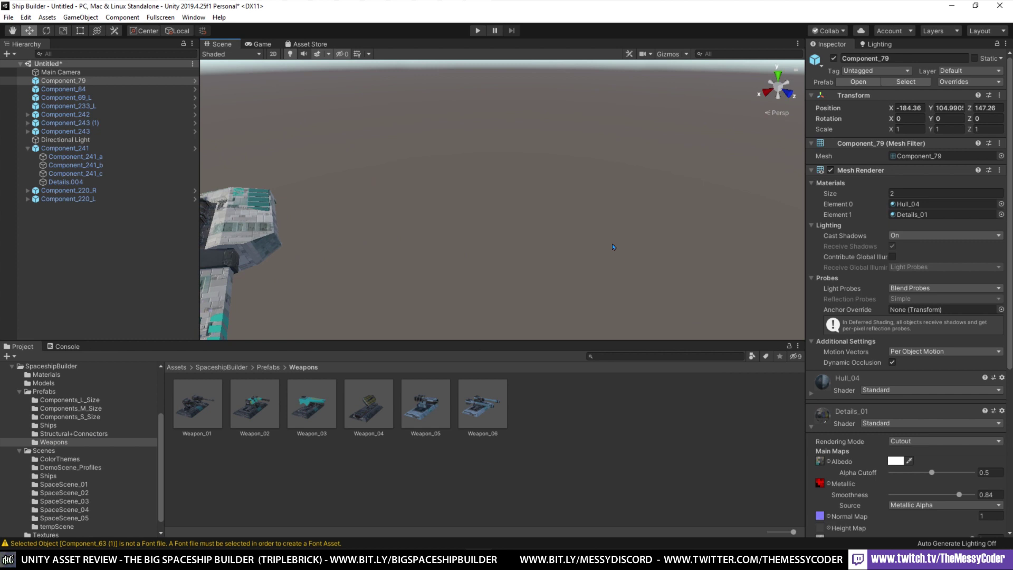
{"action": "left_click_drag", "start_coordinate": [491, 240], "coordinate": [493, 241]}
{"action": "right_click_drag", "start_coordinate": [492, 241], "coordinate": [538, 259]}
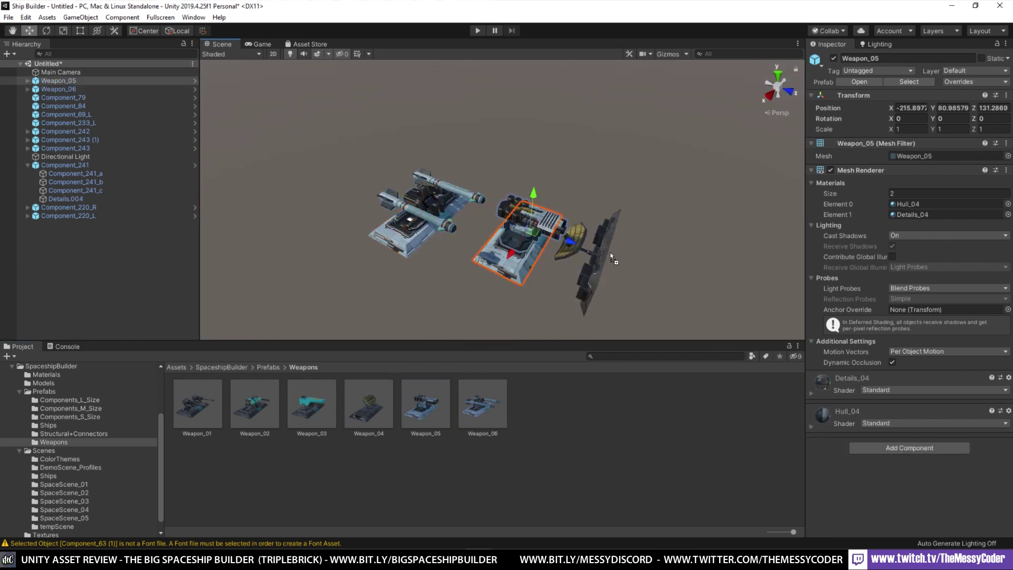
{"action": "left_click_drag", "start_coordinate": [659, 236], "coordinate": [660, 237]}
{"action": "right_click_drag", "start_coordinate": [660, 237], "coordinate": [590, 235]}
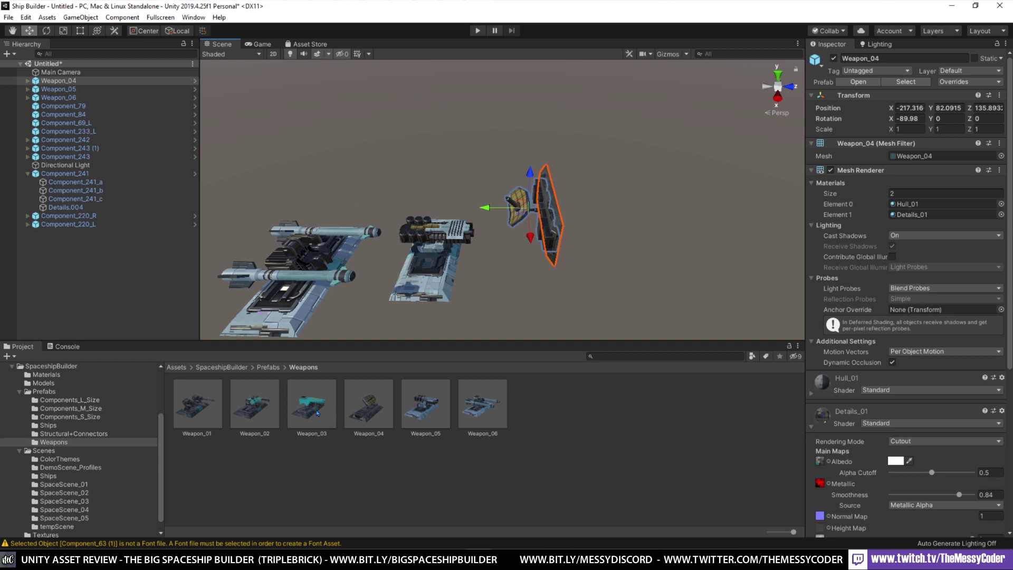
Place the Weapon_03, Weapon_02 and Weapon_01 prefabs in the scene around the other weapons.
{"action": "left_click_drag", "start_coordinate": [317, 413], "coordinate": [649, 213]}
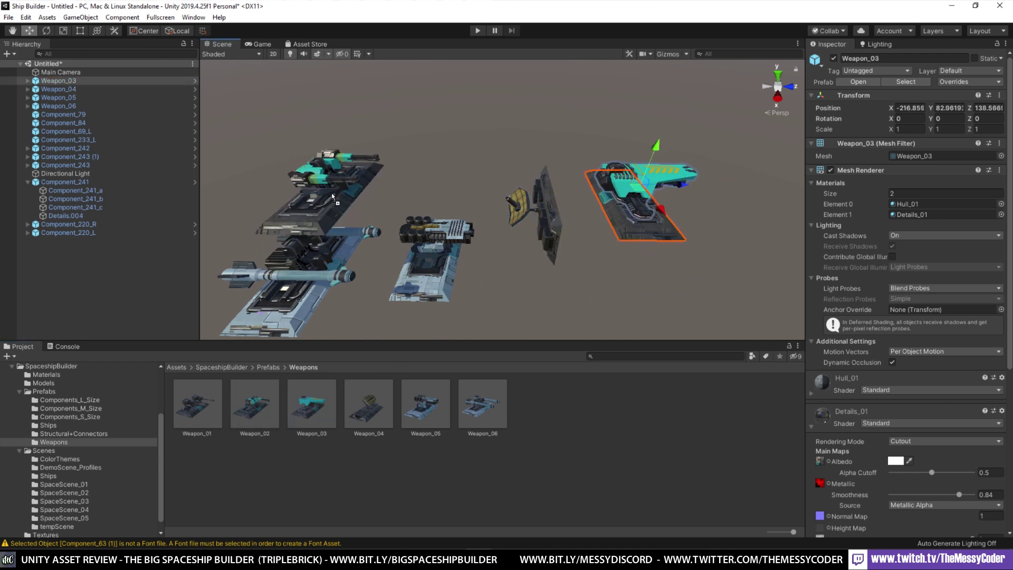
{"action": "left_click_drag", "start_coordinate": [333, 197], "coordinate": [348, 143]}
{"action": "left_click_drag", "start_coordinate": [385, 187], "coordinate": [469, 134]}
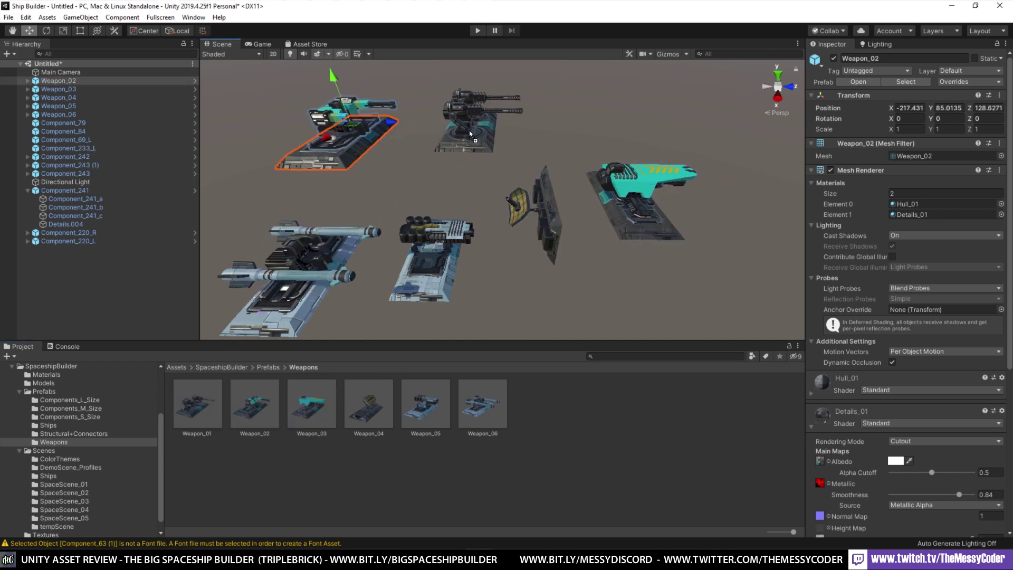
{"action": "left_click", "coordinate": [472, 192]}
View the weapons full screen and rotate the Weapon_05_b gun slightly on its Weapon_05 base.
{"action": "key", "text": "F11"}
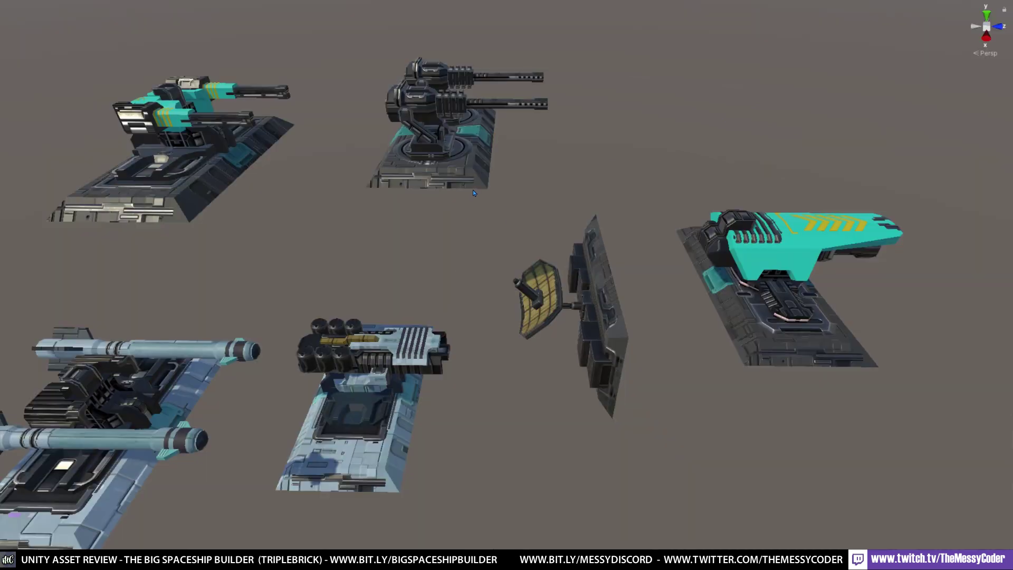
{"action": "right_click_drag", "start_coordinate": [473, 193], "coordinate": [474, 302]}
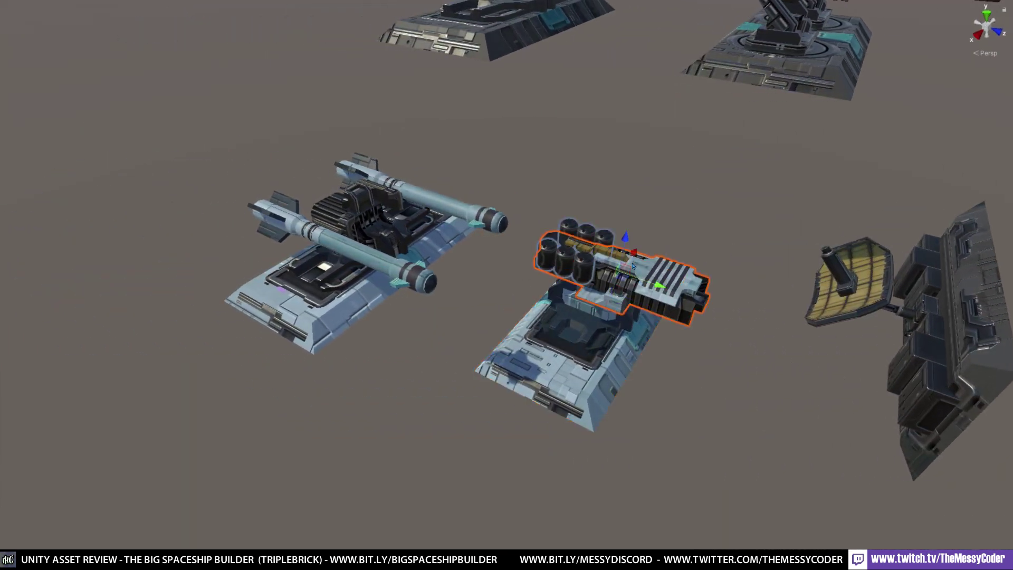
{"action": "key", "text": "F11"}
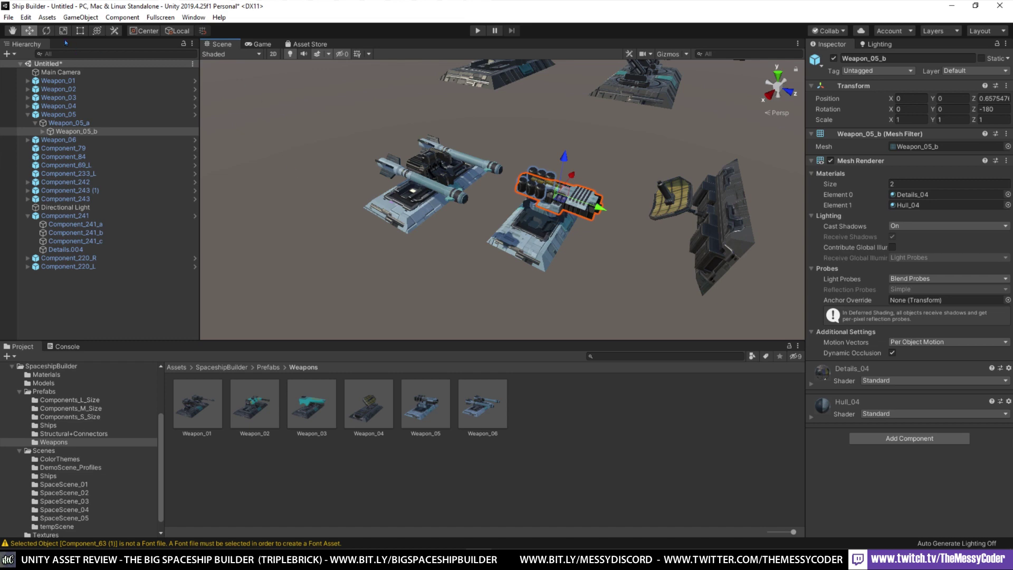
{"action": "key", "text": "F11"}
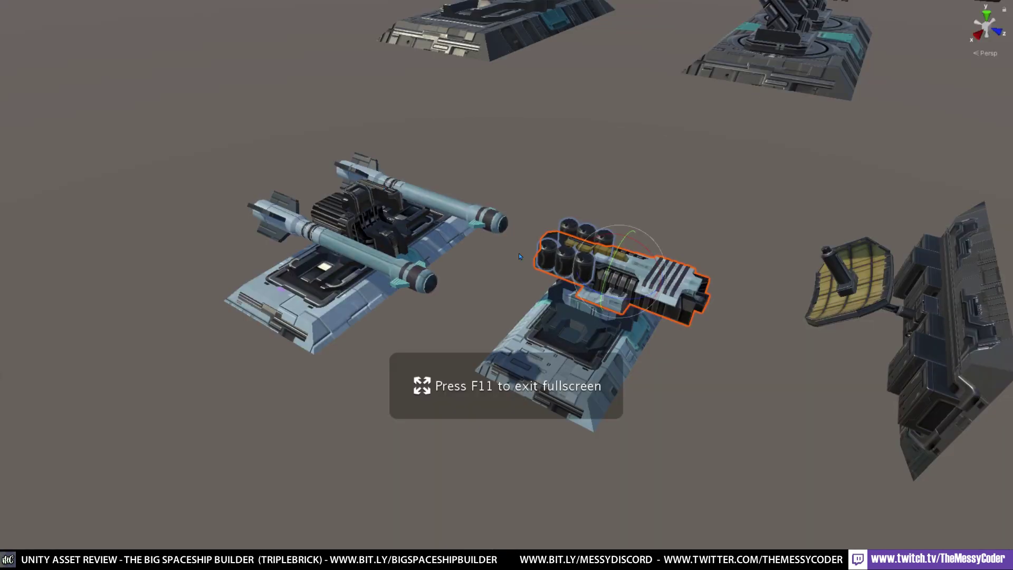
{"action": "left_click_drag", "start_coordinate": [642, 298], "coordinate": [634, 268]}
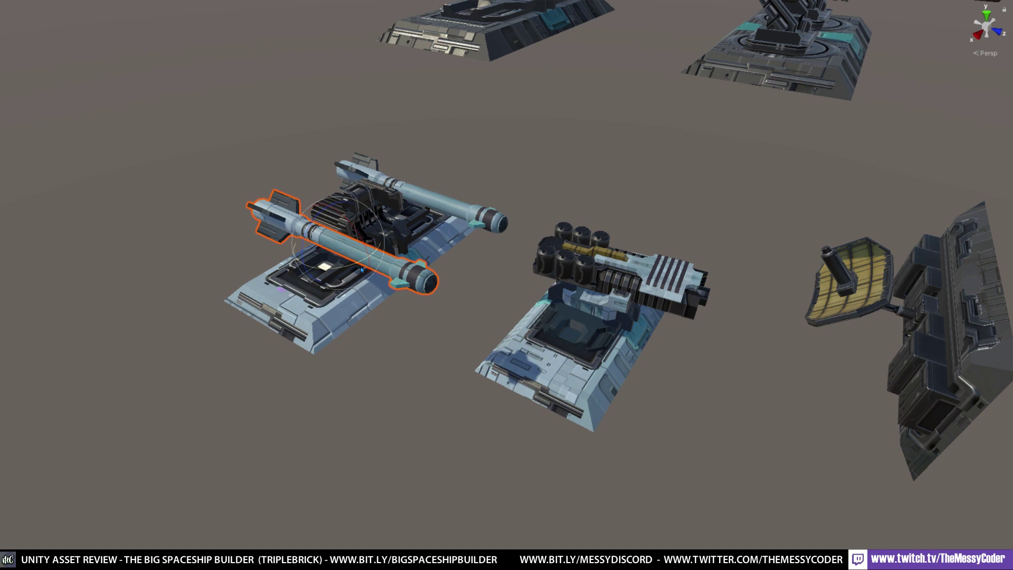
Move Missle_01 forward off the Weapon_06 launcher, to about local Y -11.72, and return to the normal editor layout.
{"action": "key", "text": "F11"}
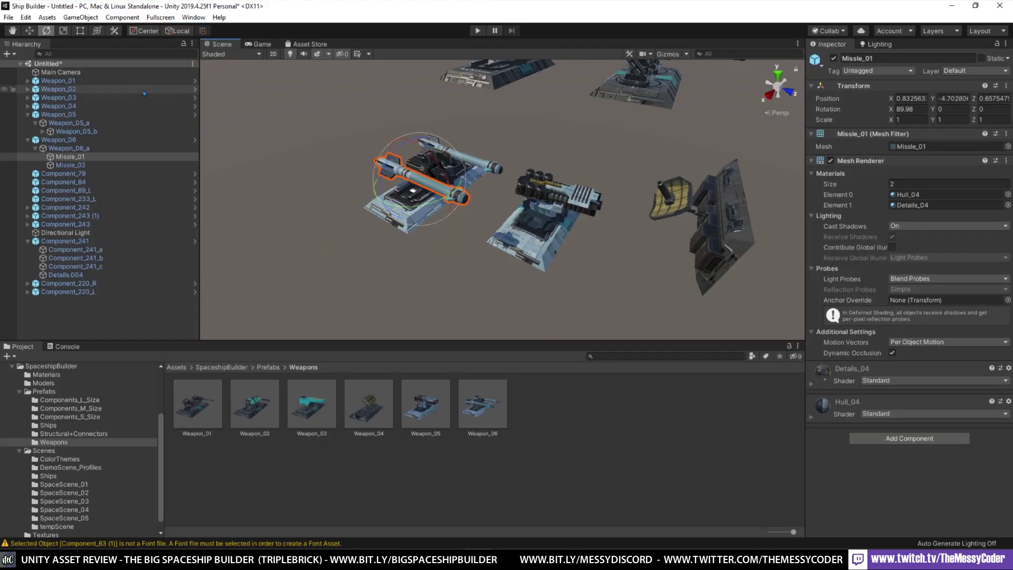
{"action": "key", "text": "F11"}
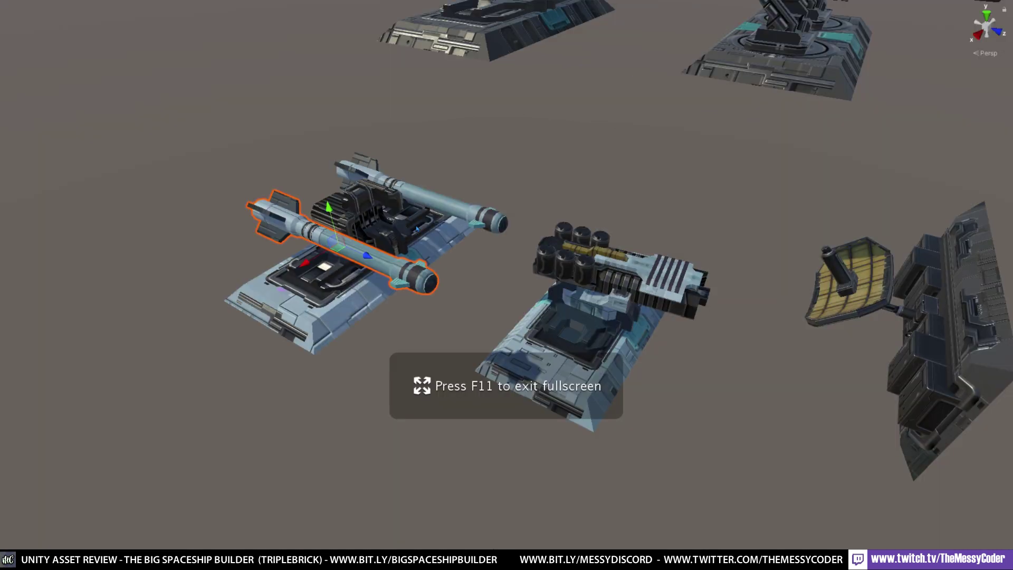
{"action": "key", "text": "Delete"}
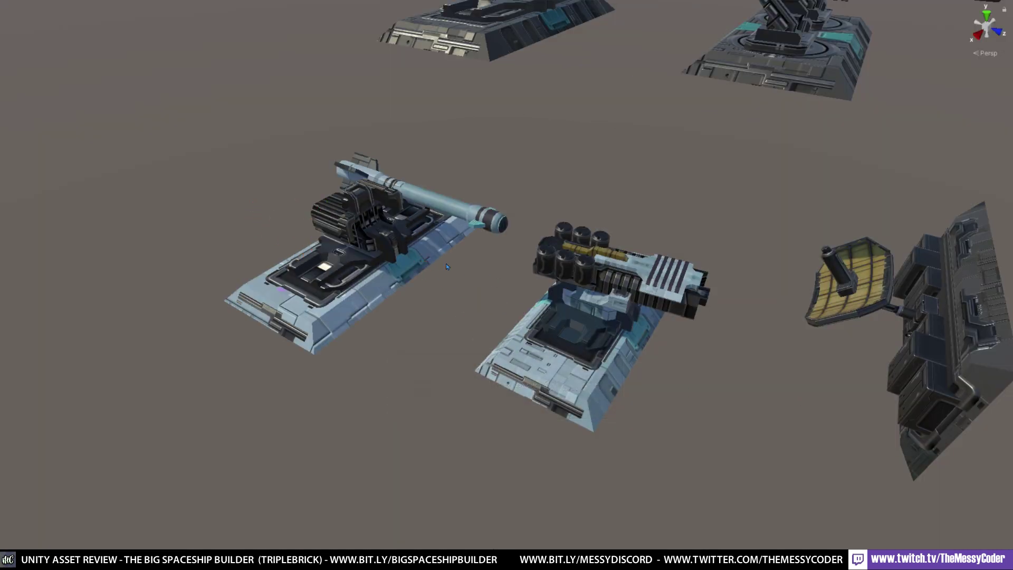
{"action": "right_click_drag", "start_coordinate": [447, 267], "coordinate": [468, 229]}
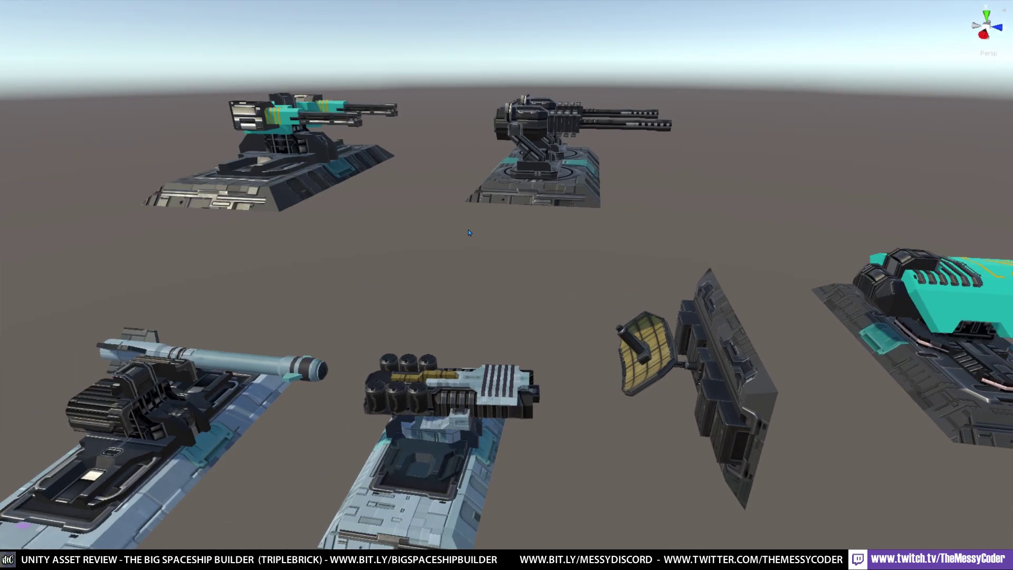
{"action": "key", "text": "F11"}
{"action": "right_click_drag", "start_coordinate": [540, 233], "coordinate": [538, 243]}
{"action": "left_click_drag", "start_coordinate": [537, 243], "coordinate": [539, 242], "text": "alt"}
{"action": "key", "text": "s"}
{"action": "right_click_drag", "start_coordinate": [539, 241], "coordinate": [401, 270]}
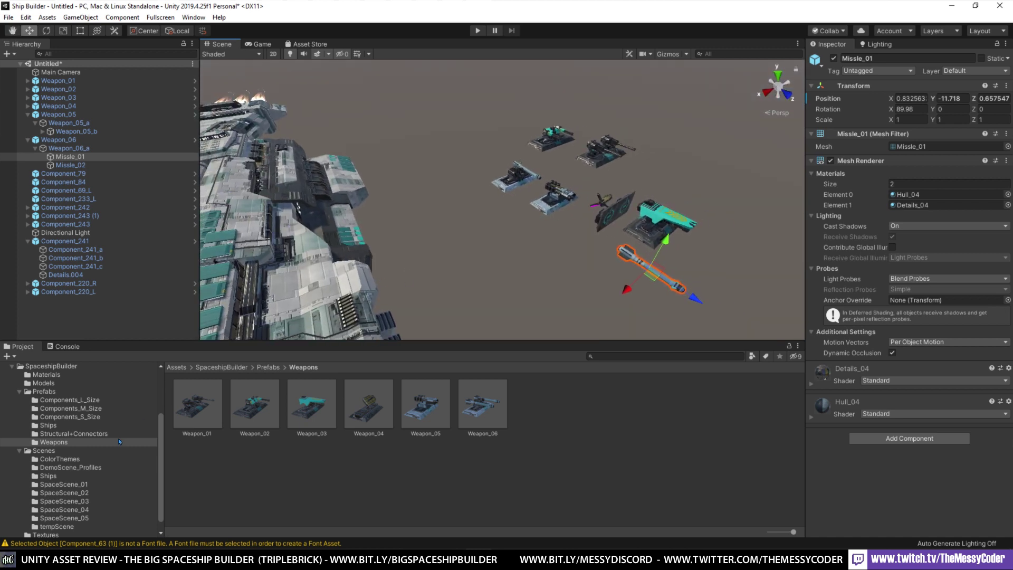
Open the ColorThemes scene from the Scenes folder without saving the untitled scene, and frame the Ship_39 row in the view.
{"action": "left_click", "coordinate": [44, 451]}
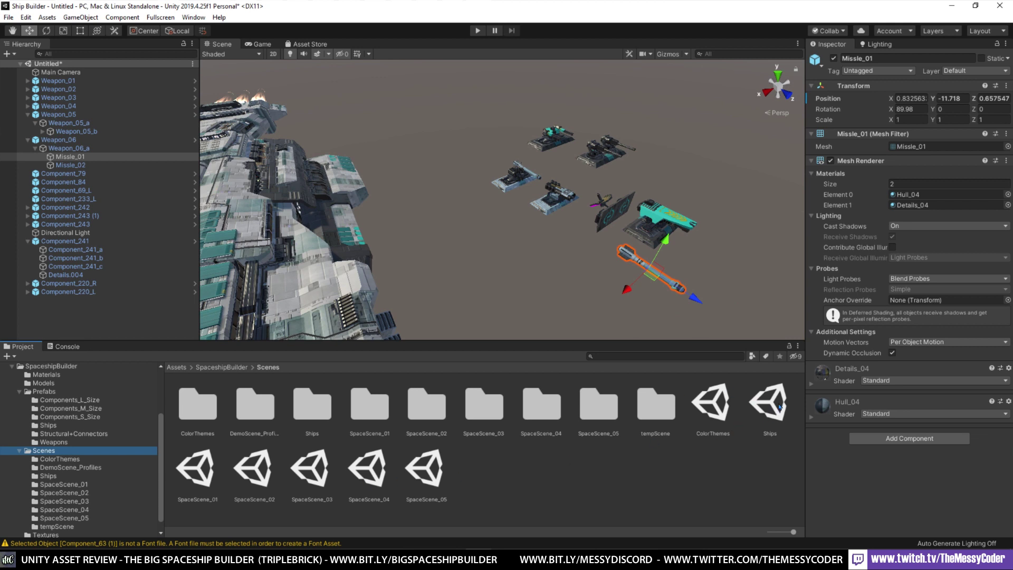
{"action": "double_click", "coordinate": [726, 401]}
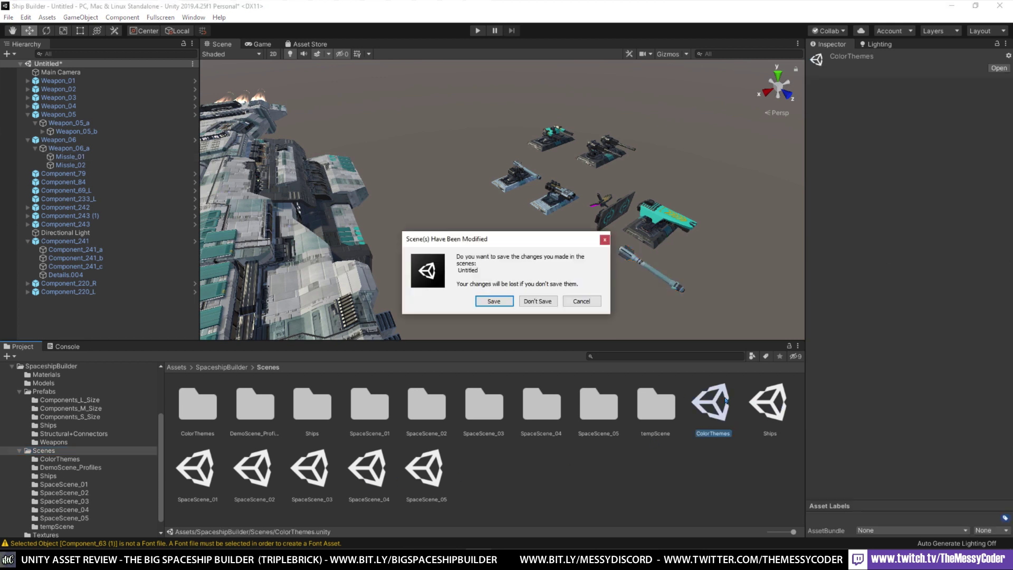
{"action": "left_click", "coordinate": [534, 301]}
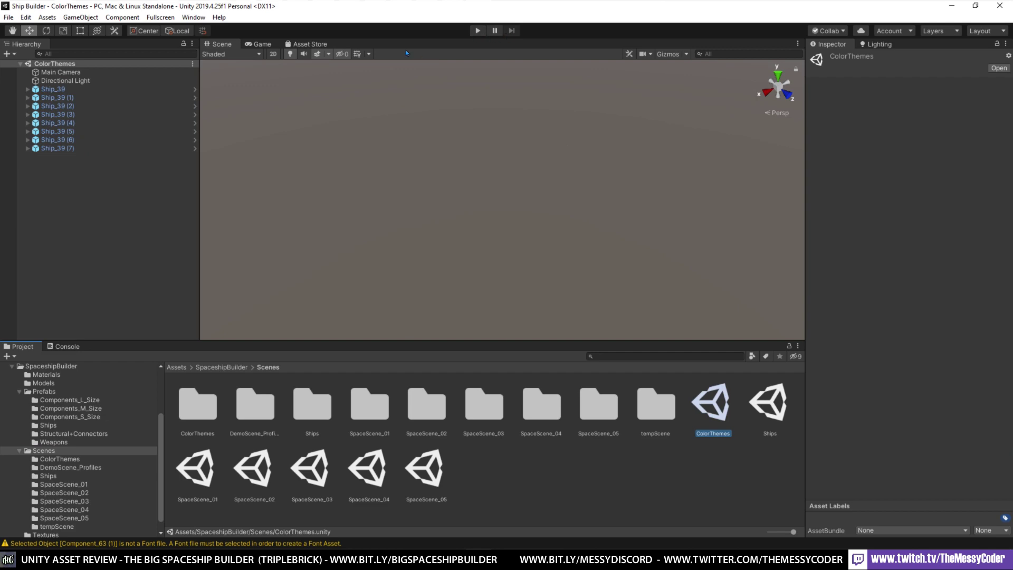
{"action": "double_click", "coordinate": [99, 92]}
{"action": "right_click_drag", "start_coordinate": [538, 216], "coordinate": [343, 226]}
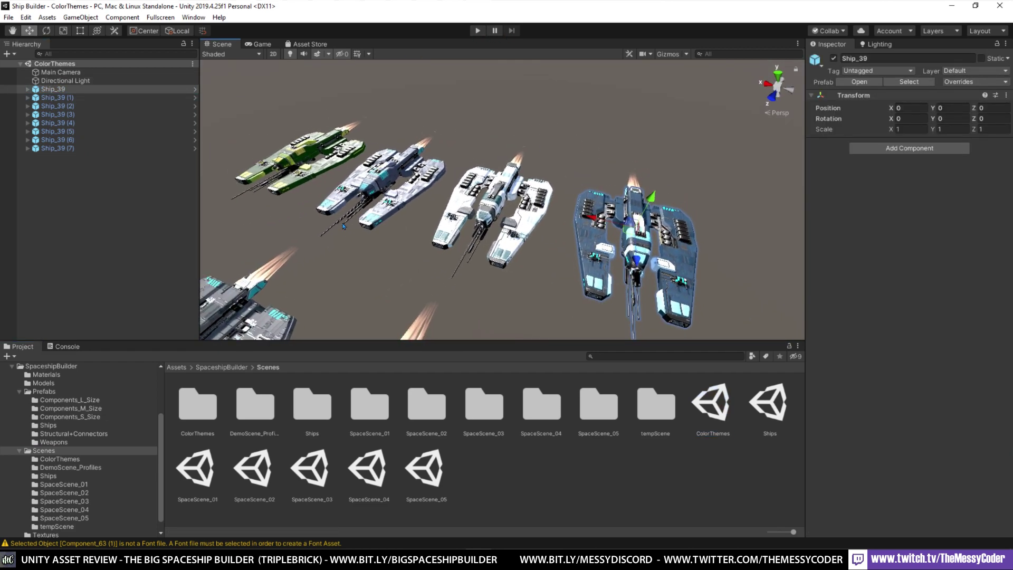
View the scene full screen and examine the differently colored Ship_39 variants, including the yellow-trimmed, red and light blue ones from behind.
{"action": "key", "text": "F11"}
{"action": "right_click_drag", "start_coordinate": [492, 264], "coordinate": [520, 287]}
{"action": "key", "text": "w"}
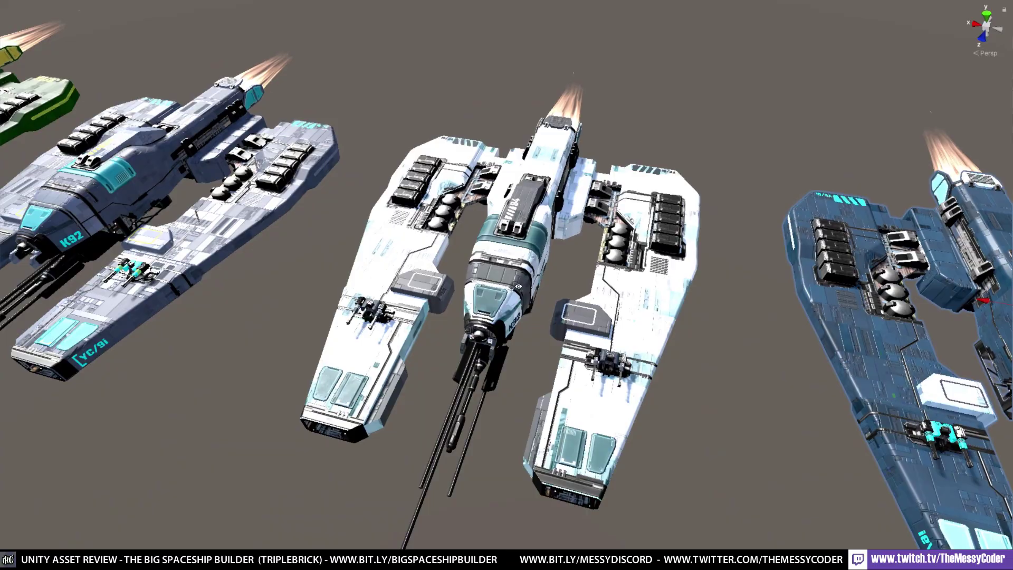
{"action": "key", "text": "a"}
{"action": "key", "text": "w"}
{"action": "right_click_drag", "start_coordinate": [518, 286], "coordinate": [488, 202]}
{"action": "key", "text": "a"}
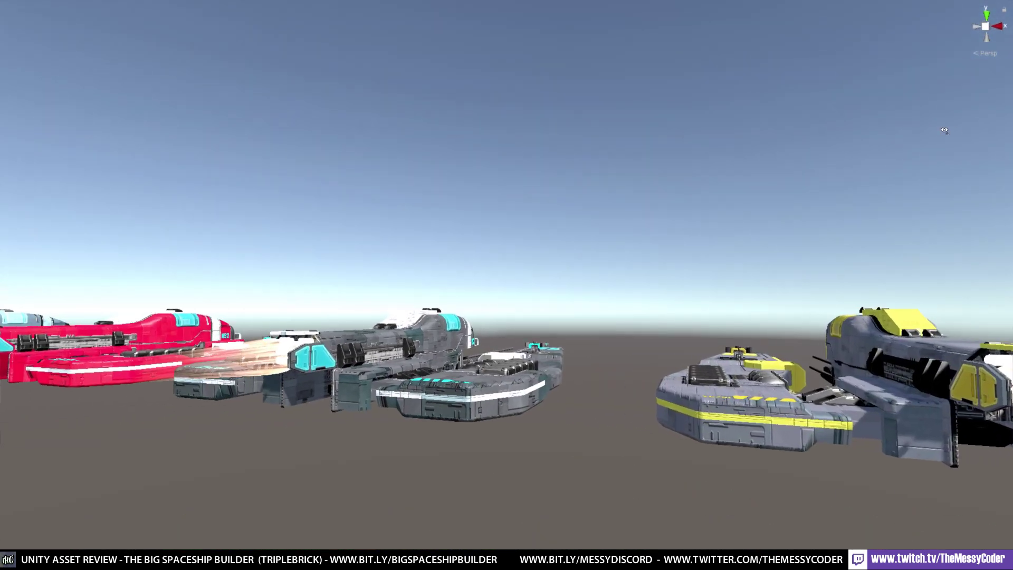
{"action": "key", "text": "w"}
{"action": "right_click_drag", "start_coordinate": [944, 130], "coordinate": [96, 217]}
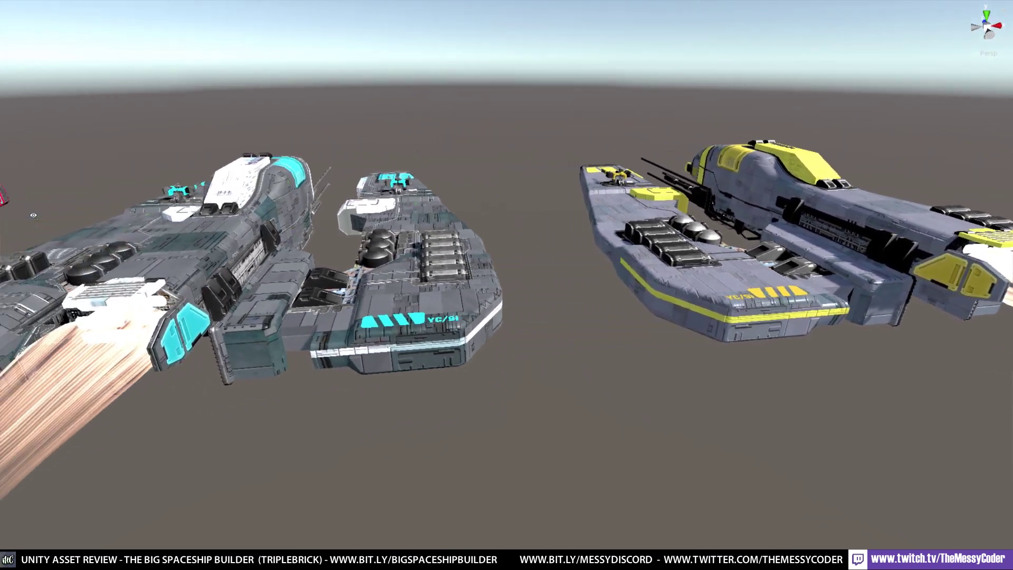
{"action": "key", "text": "a"}
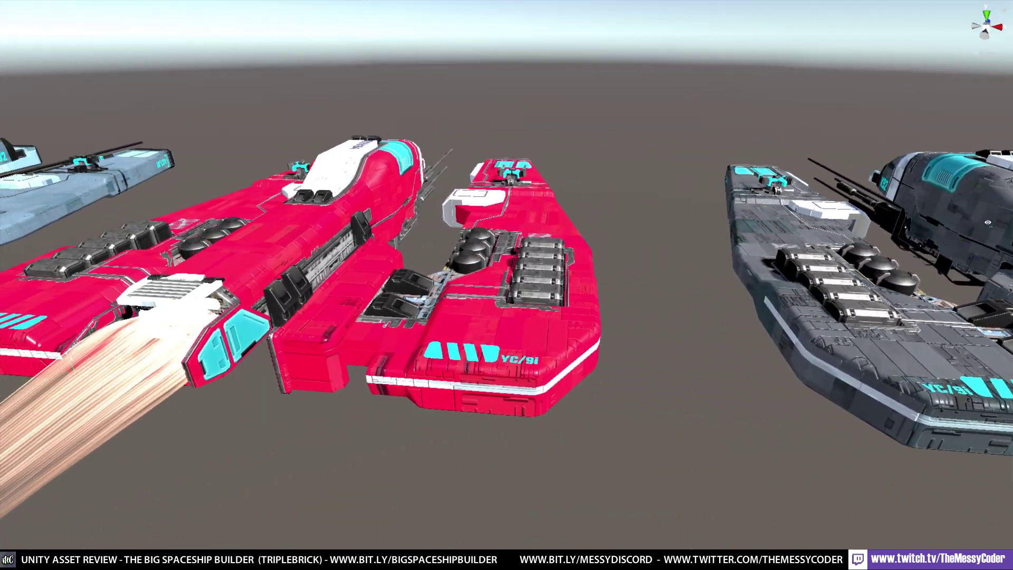
{"action": "key", "text": "a"}
{"action": "right_click_drag", "start_coordinate": [987, 222], "coordinate": [997, 224]}
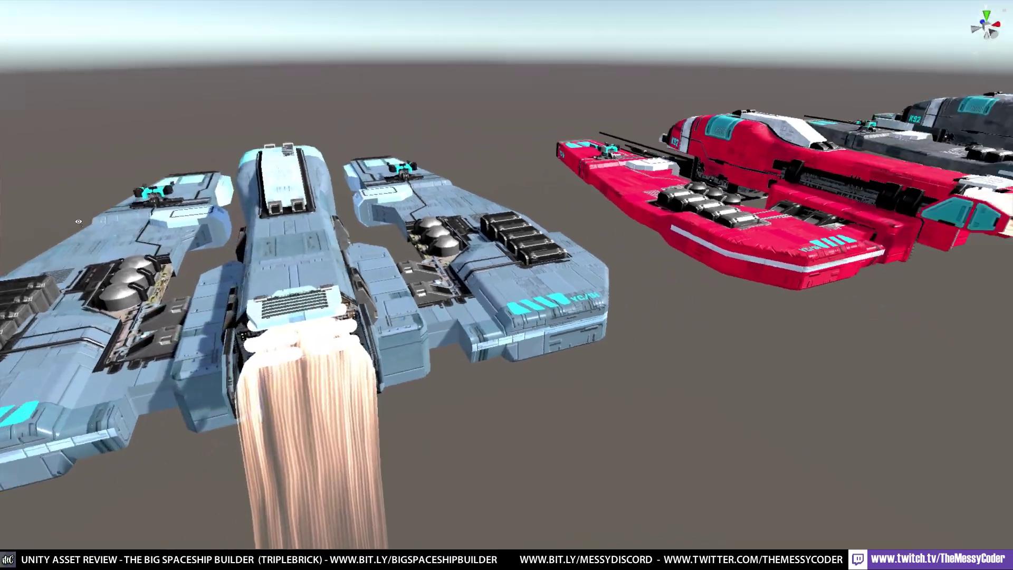
{"action": "right_click_drag", "start_coordinate": [78, 221], "coordinate": [79, 222]}
{"action": "key", "text": "d"}
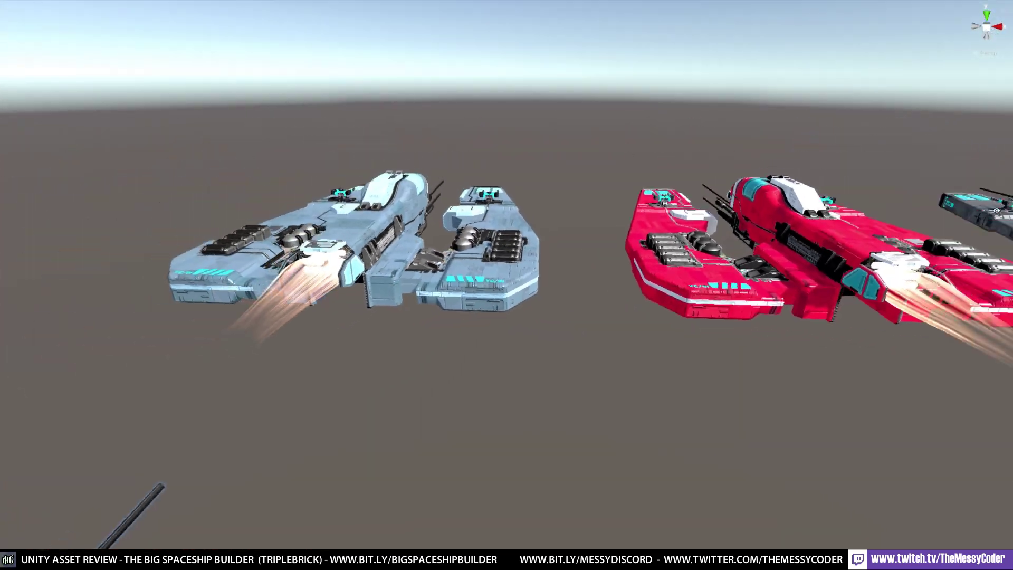
{"action": "key", "text": "d"}
Examine the grey, yellow-trimmed and remaining Ship_39 variants from the front and side, and return to the normal editor layout.
{"action": "right_click_drag", "start_coordinate": [996, 211], "coordinate": [409, 238]}
{"action": "key", "text": "w"}
{"action": "key", "text": "s"}
{"action": "key", "text": "w"}
{"action": "key", "text": "s"}
{"action": "key", "text": "w"}
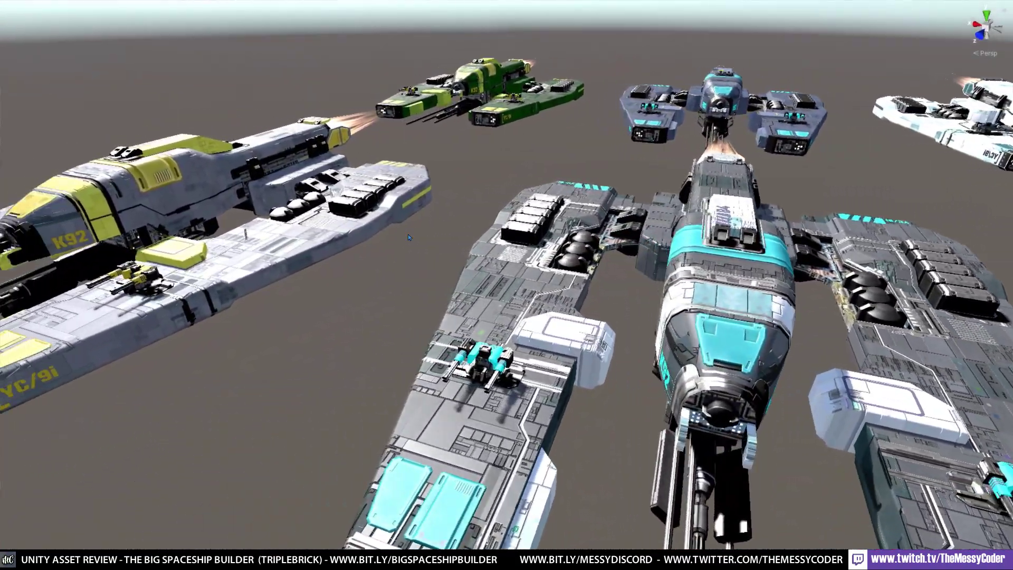
{"action": "key", "text": "s"}
{"action": "right_click_drag", "start_coordinate": [766, 271], "coordinate": [529, 305]}
{"action": "key", "text": "a"}
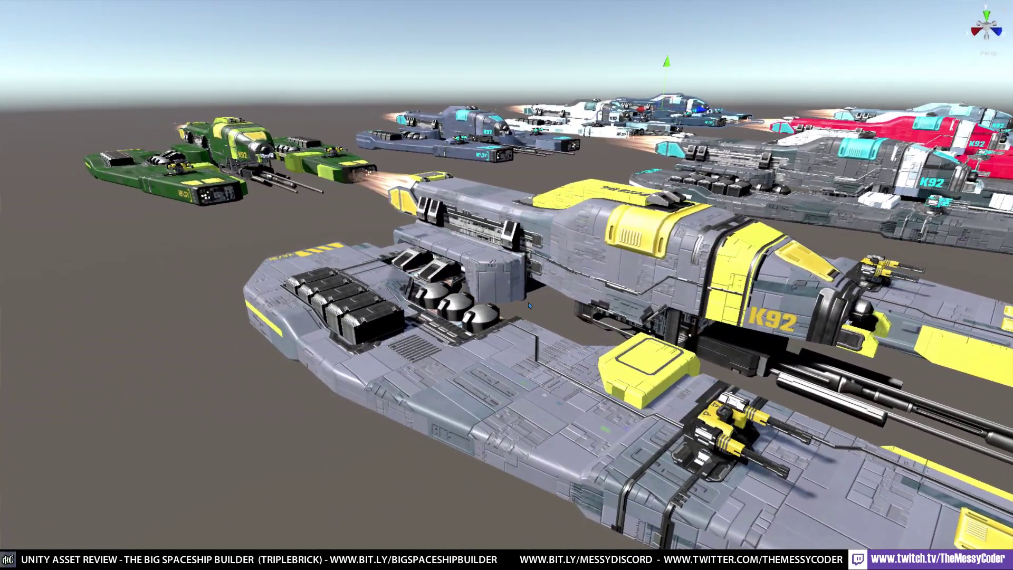
{"action": "right_click_drag", "start_coordinate": [653, 288], "coordinate": [927, 239]}
{"action": "key", "text": "w"}
{"action": "key", "text": "w"}
{"action": "right_click_drag", "start_coordinate": [411, 256], "coordinate": [905, 322]}
{"action": "key", "text": "a"}
{"action": "key", "text": "s"}
{"action": "right_click_drag", "start_coordinate": [464, 264], "coordinate": [524, 285]}
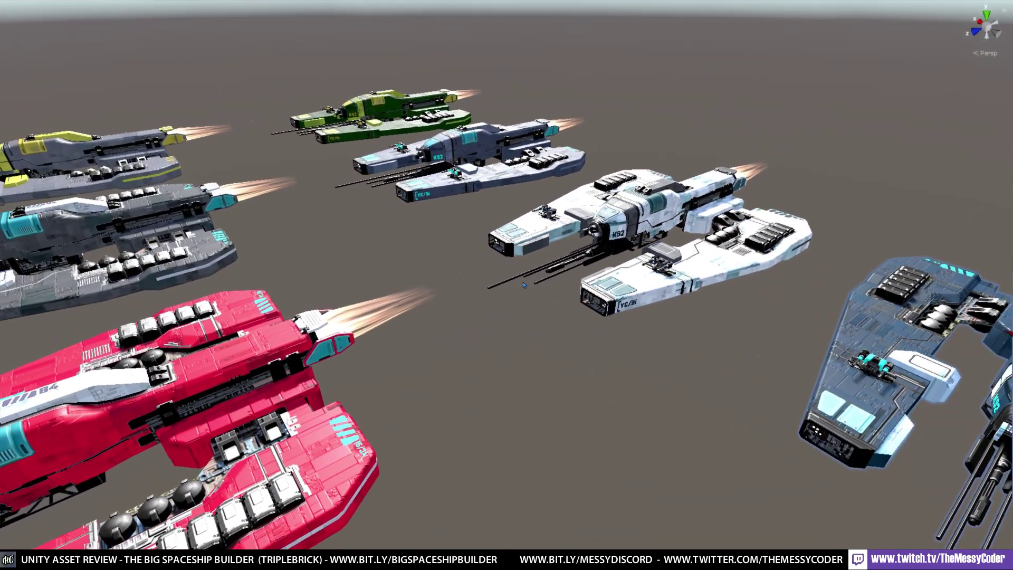
{"action": "key", "text": "F11"}
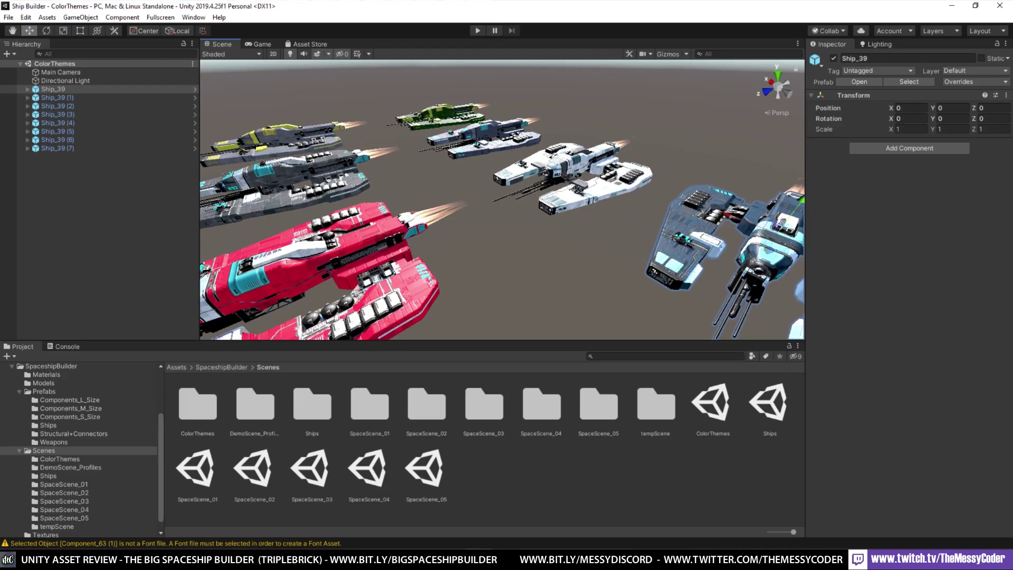
Select the grey ship's Component_62_wing and locate its Details_02 material in the project's Materials folder.
{"action": "left_click", "coordinate": [347, 182]}
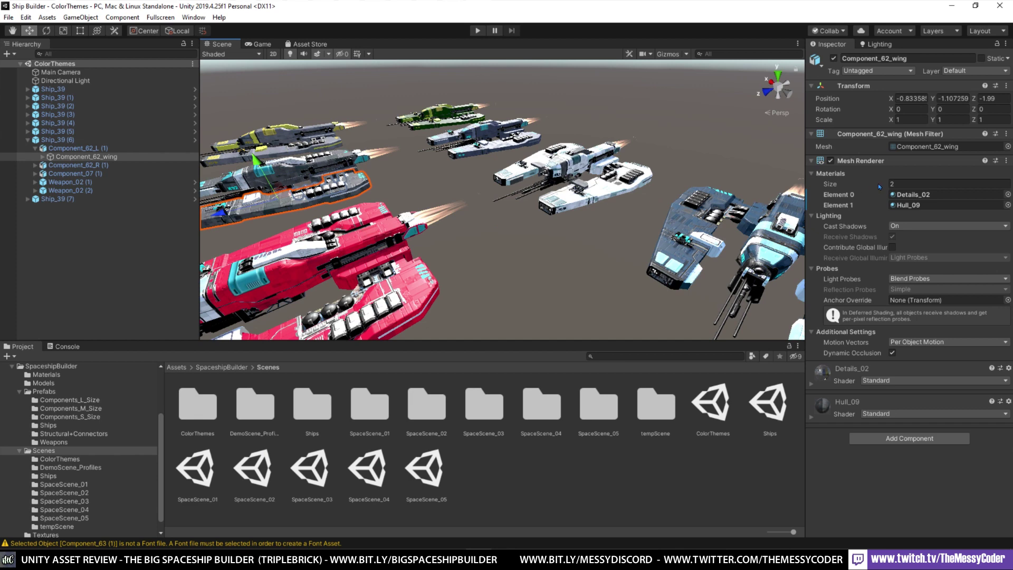
{"action": "left_click", "coordinate": [909, 195]}
{"action": "scroll", "coordinate": [527, 434], "scroll_direction": "down", "scroll_amount": 1}
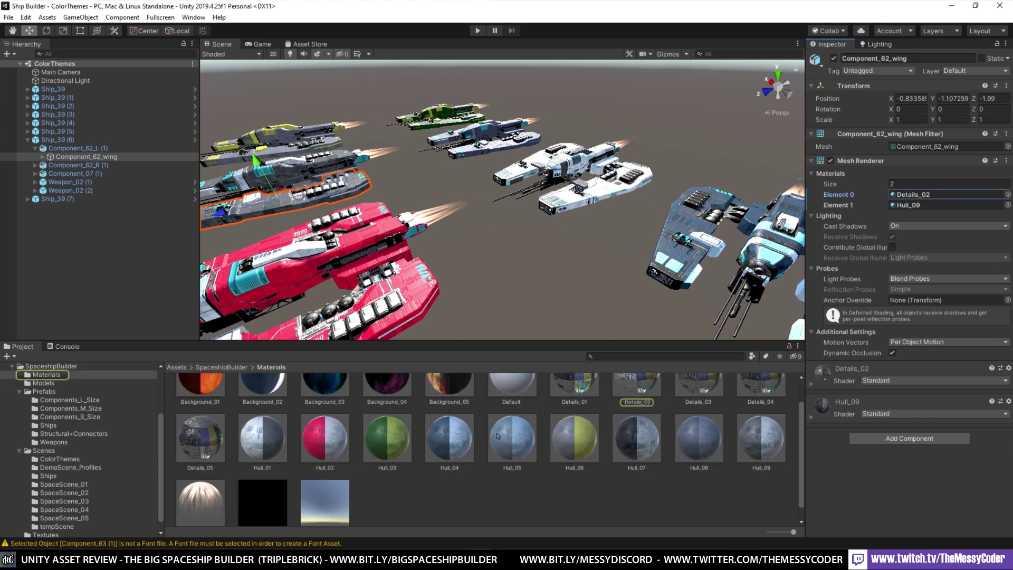
{"action": "scroll", "coordinate": [498, 436], "scroll_direction": "up", "scroll_amount": 1}
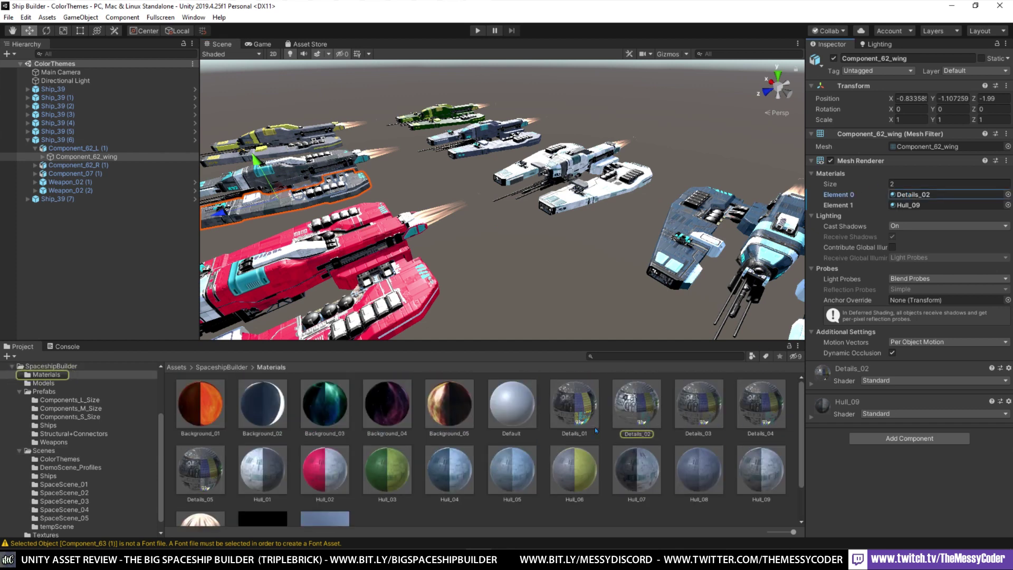
Inspect the Details_04, Hull_01, Hull_05 and Hull_07 materials and compare them with the colored ships in the scene.
{"action": "left_click", "coordinate": [730, 410]}
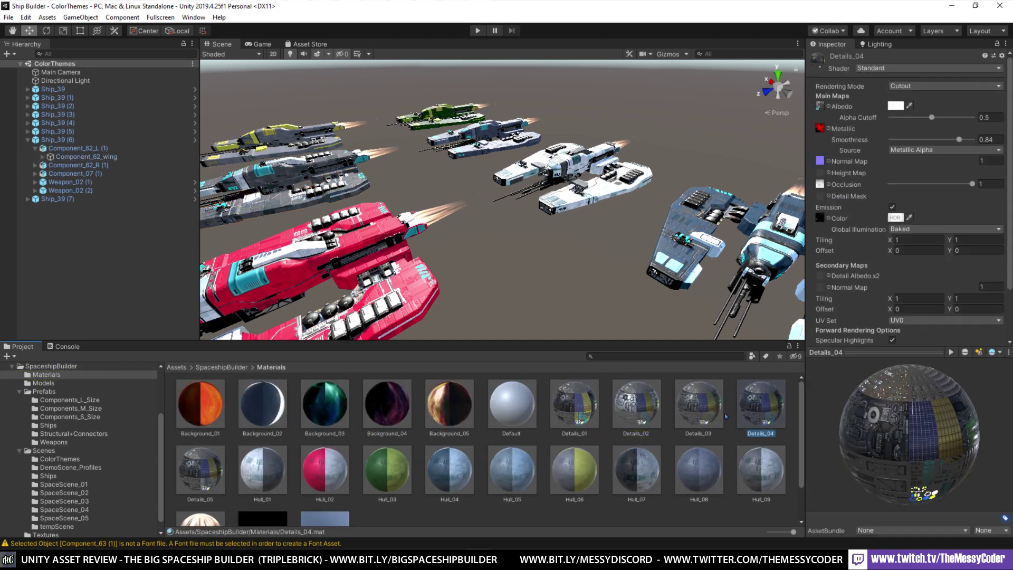
{"action": "left_click", "coordinate": [276, 474]}
{"action": "left_click", "coordinate": [488, 469]}
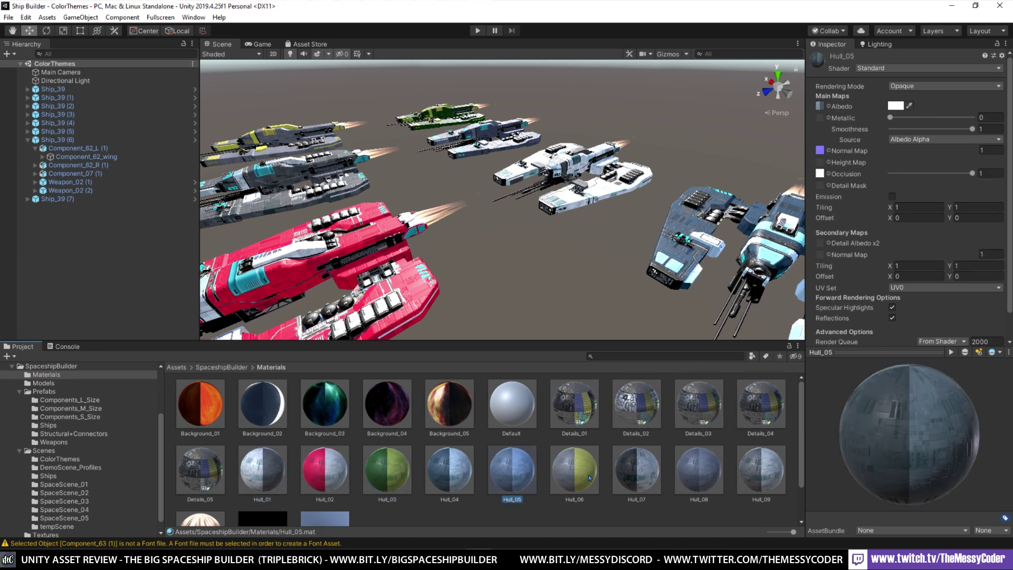
{"action": "left_click", "coordinate": [651, 476]}
{"action": "scroll", "coordinate": [684, 475], "scroll_direction": "down", "scroll_amount": 1}
{"action": "scroll", "coordinate": [357, 487], "scroll_direction": "up", "scroll_amount": 1}
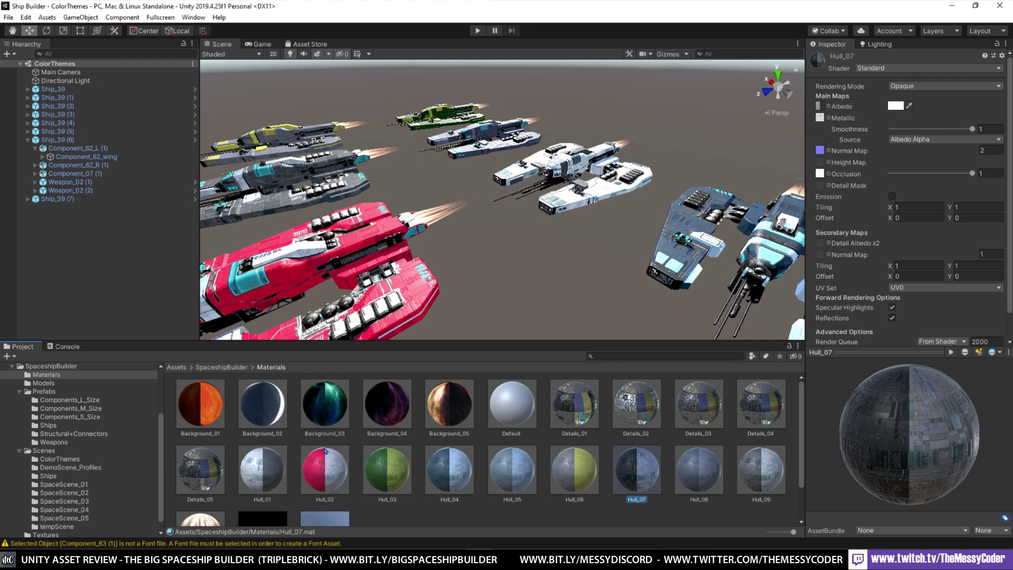
{"action": "right_click_drag", "start_coordinate": [467, 231], "coordinate": [518, 239]}
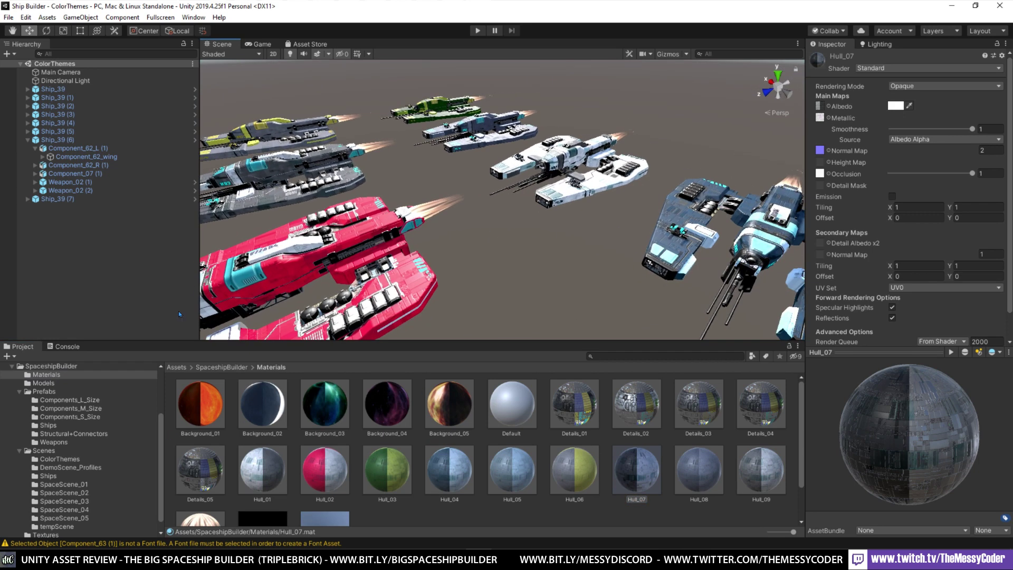
Open the Ships scene from the Scenes folder and show its fleet in the full-screen scene view.
{"action": "left_click", "coordinate": [43, 392]}
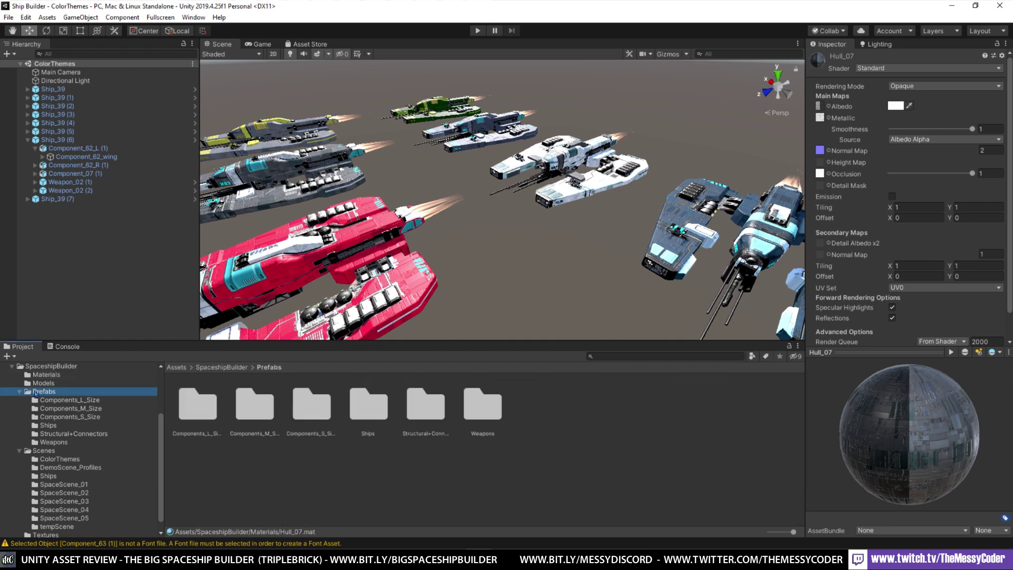
{"action": "left_click", "coordinate": [52, 452]}
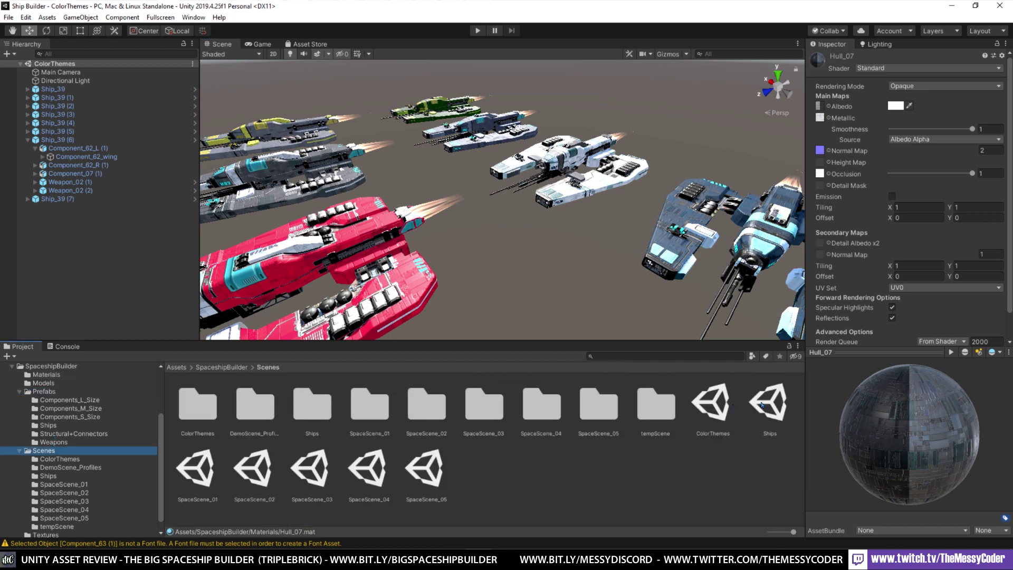
{"action": "double_click", "coordinate": [777, 400]}
{"action": "right_click_drag", "start_coordinate": [606, 113], "coordinate": [628, 261]}
{"action": "key", "text": "w"}
{"action": "key", "text": "s"}
{"action": "key", "text": "F11"}
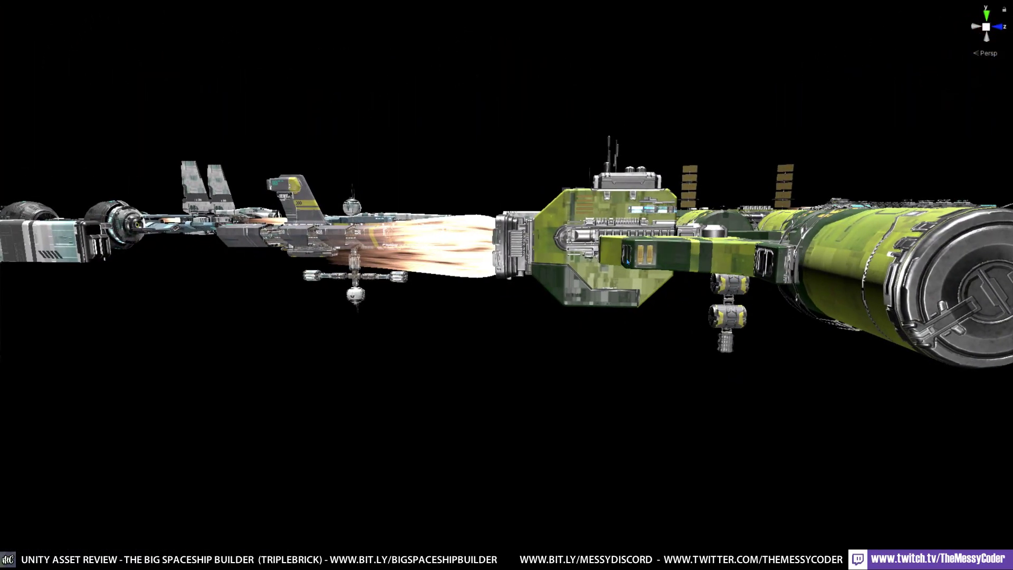
Examine the whole fleet of prebuilt ships and stations in the Ships scene from several sides.
{"action": "right_click_drag", "start_coordinate": [479, 276], "coordinate": [605, 181]}
{"action": "right_click_drag", "start_coordinate": [596, 247], "coordinate": [550, 283]}
{"action": "key", "text": "w"}
{"action": "right_click_drag", "start_coordinate": [528, 325], "coordinate": [900, 312]}
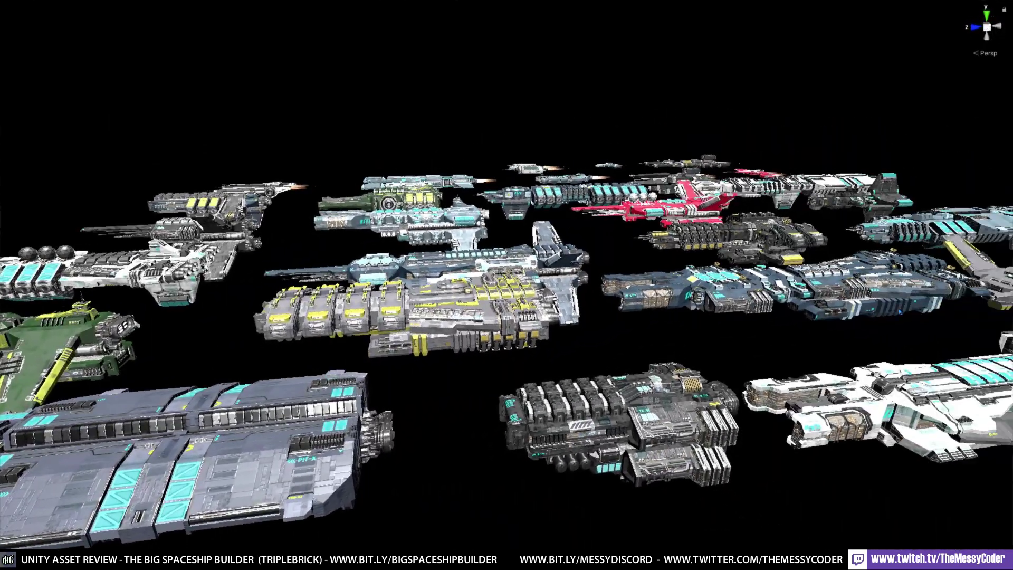
{"action": "right_click_drag", "start_coordinate": [689, 288], "coordinate": [552, 230]}
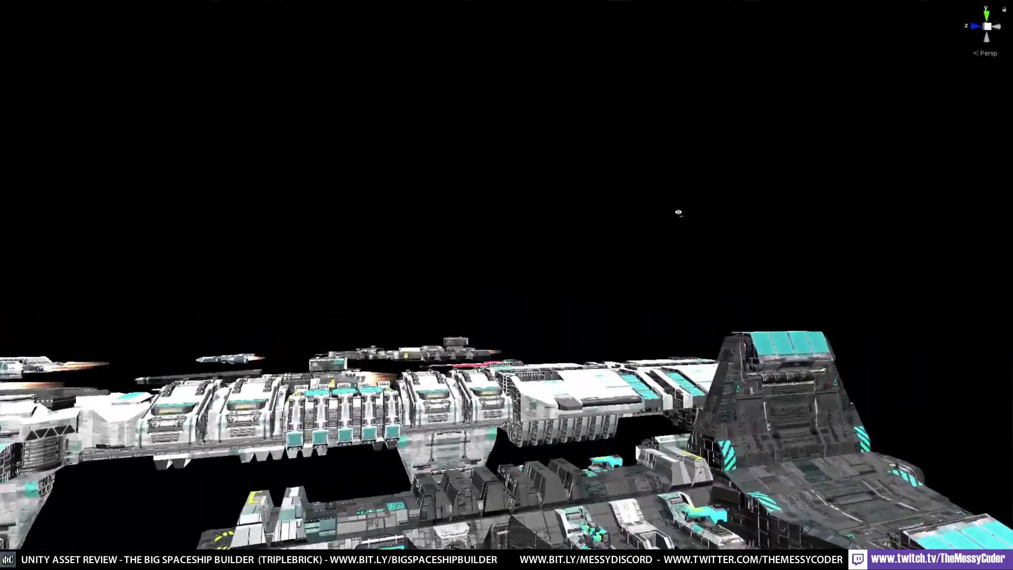
{"action": "right_click_drag", "start_coordinate": [678, 212], "coordinate": [956, 323]}
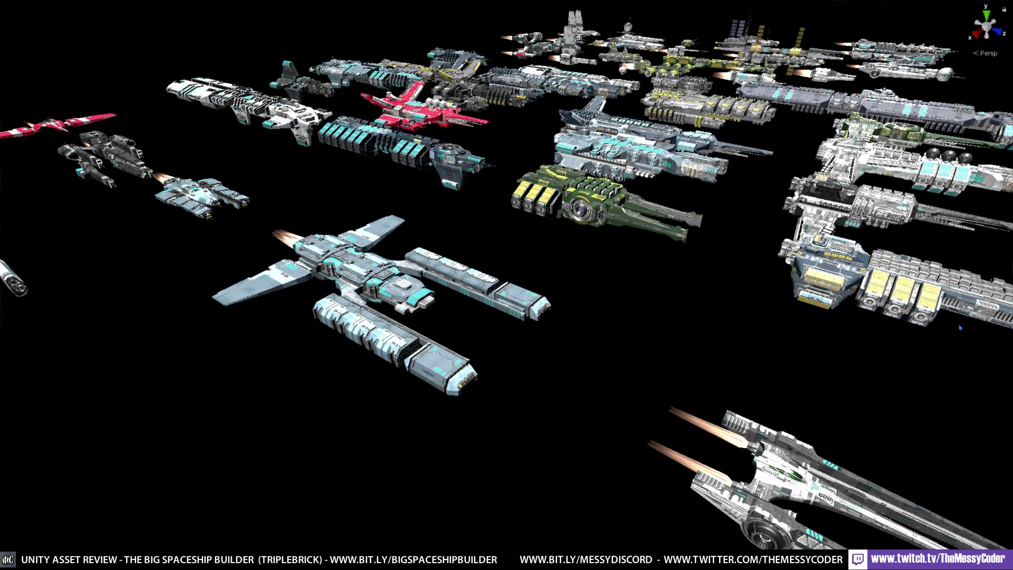
{"action": "right_click_drag", "start_coordinate": [768, 427], "coordinate": [806, 396]}
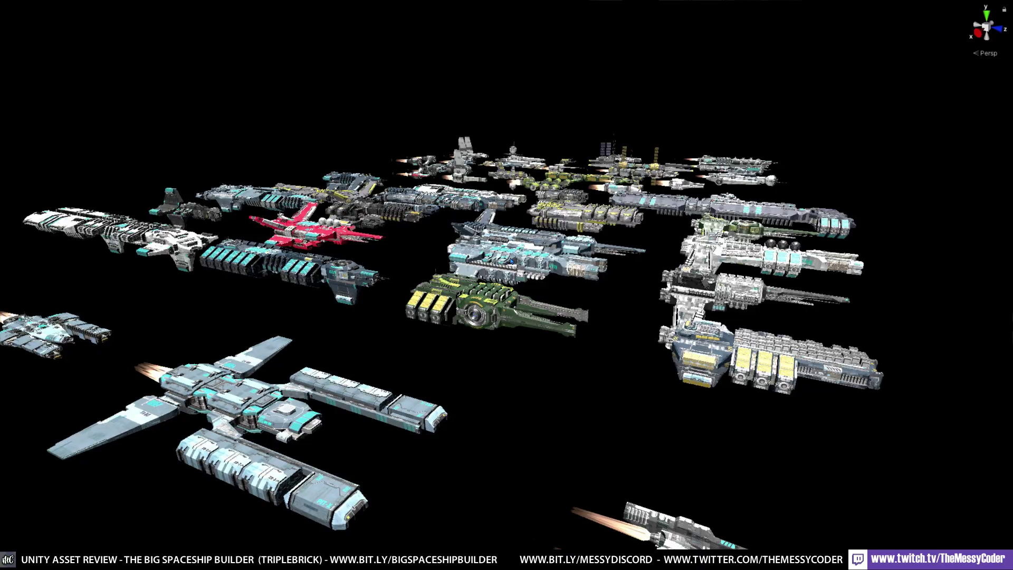
{"action": "right_click_drag", "start_coordinate": [523, 285], "coordinate": [175, 323]}
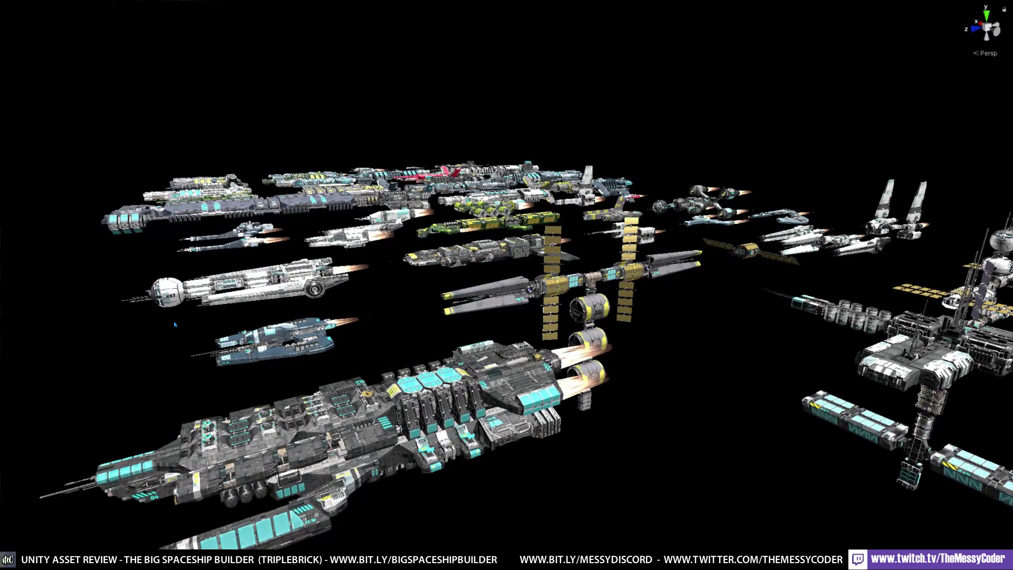
Frame the large dark grey ship with cyan panels and examine its hull modules, turrets and missile launchers up close.
{"action": "right_click_drag", "start_coordinate": [392, 339], "coordinate": [343, 402]}
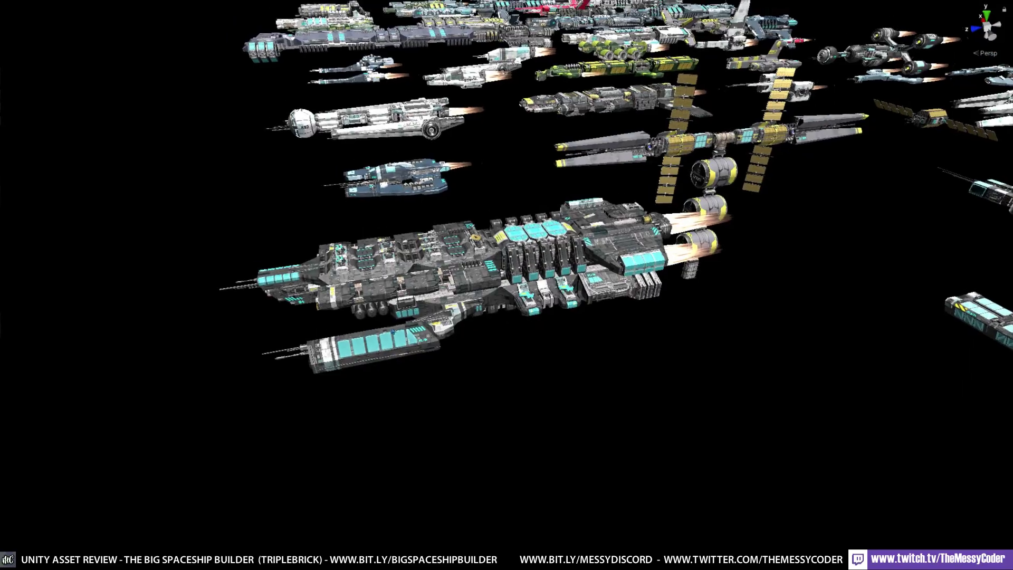
{"action": "right_click_drag", "start_coordinate": [422, 311], "coordinate": [413, 312]}
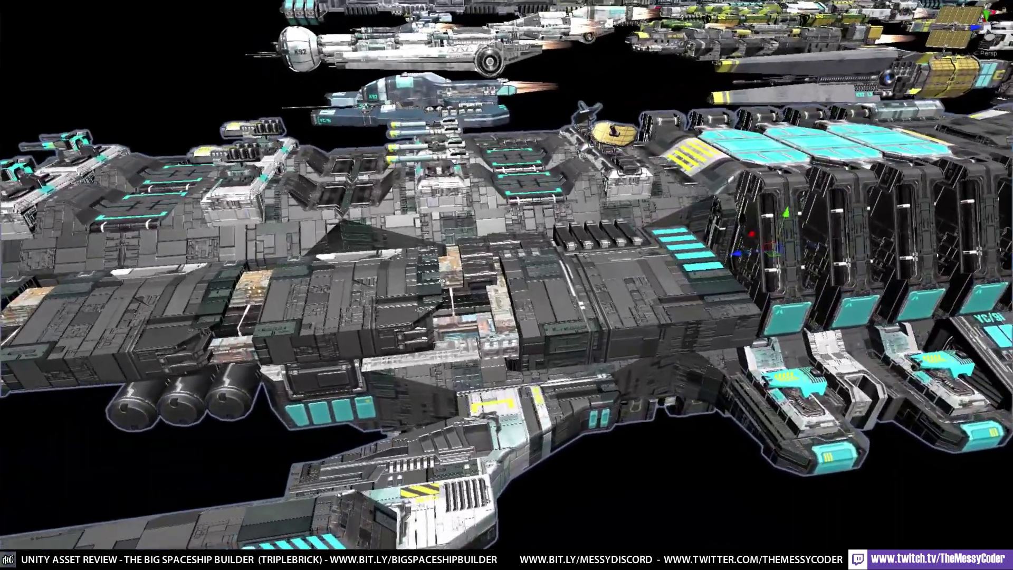
{"action": "right_click_drag", "start_coordinate": [442, 280], "coordinate": [575, 255]}
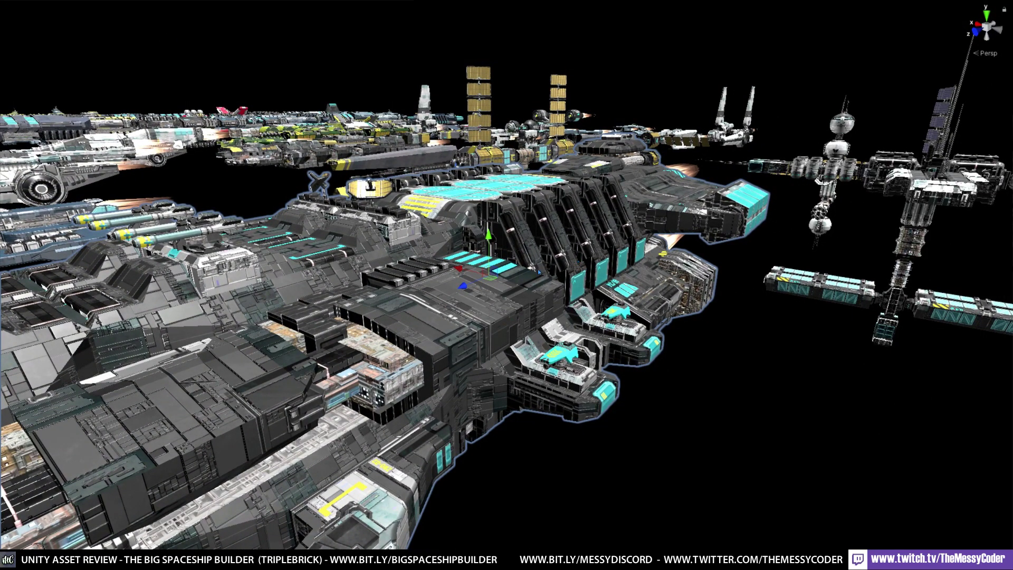
{"action": "right_click_drag", "start_coordinate": [538, 272], "coordinate": [577, 280]}
{"action": "right_click_drag", "start_coordinate": [662, 363], "coordinate": [692, 369]}
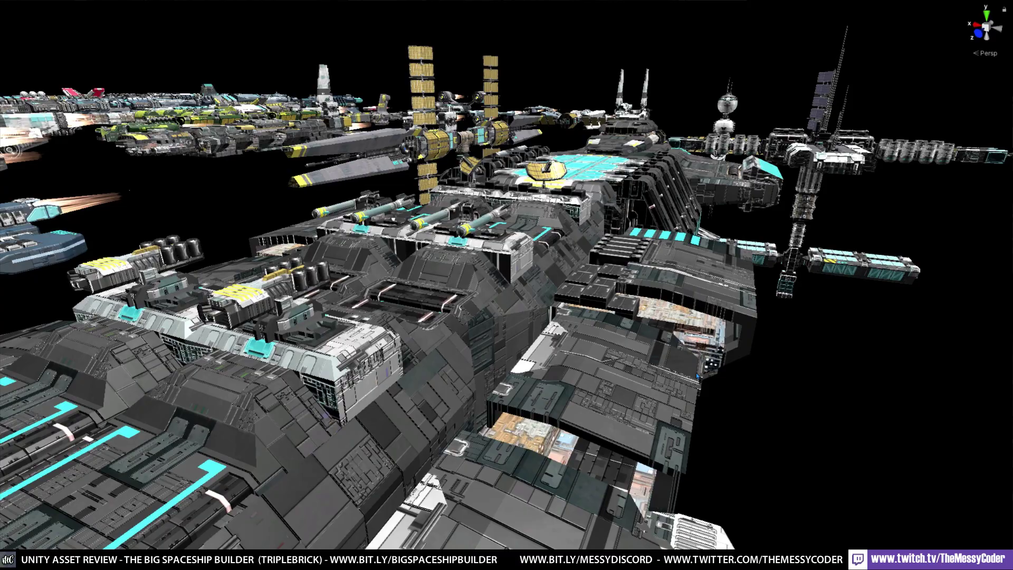
{"action": "right_click_drag", "start_coordinate": [695, 372], "coordinate": [544, 291]}
Examine the rest of the fleet again from above, ending near the dark blue ship with yellow containers.
{"action": "right_click_drag", "start_coordinate": [628, 283], "coordinate": [1, 342]}
{"action": "right_click_drag", "start_coordinate": [282, 302], "coordinate": [784, 411]}
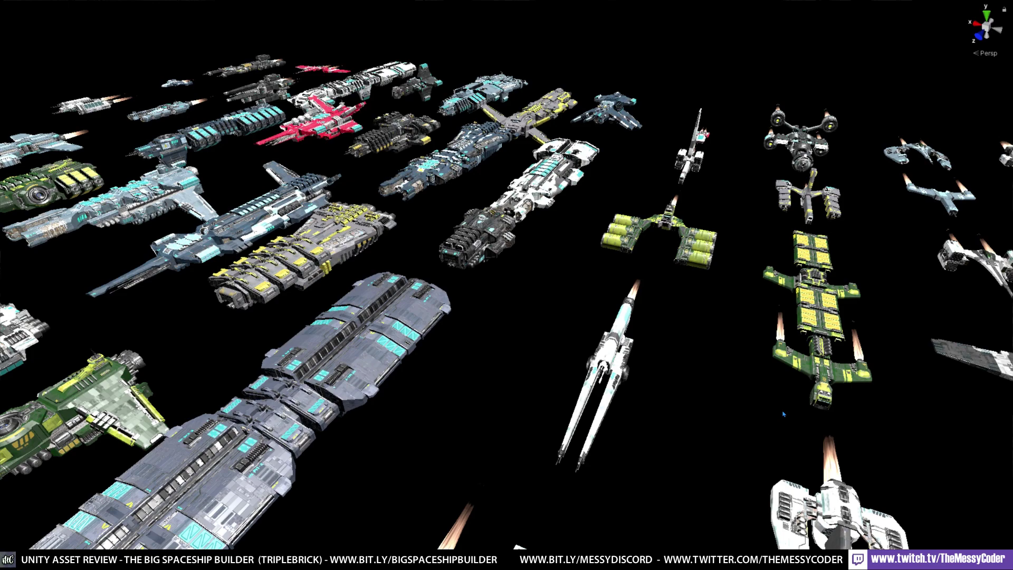
{"action": "right_click_drag", "start_coordinate": [798, 393], "coordinate": [654, 324]}
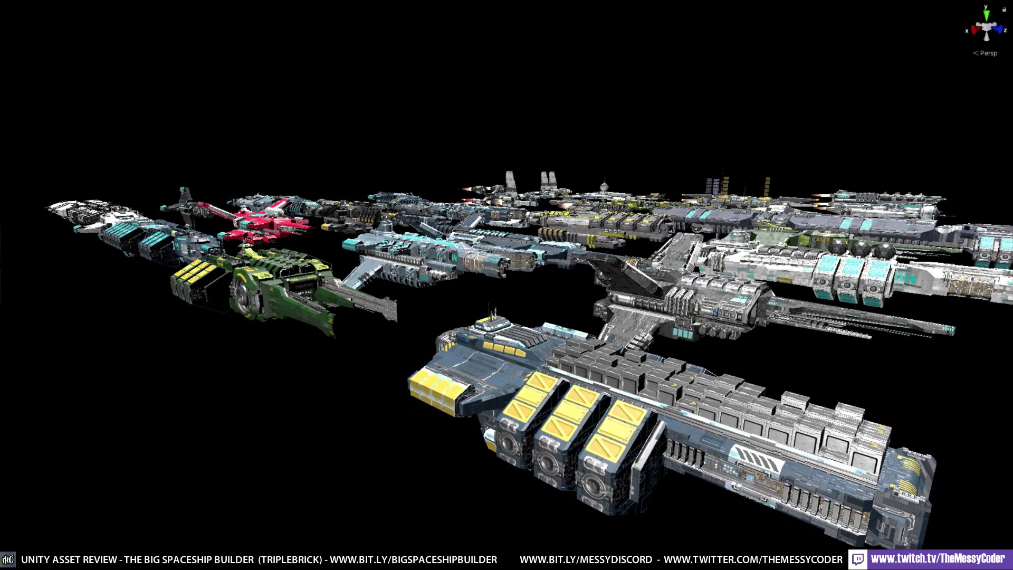